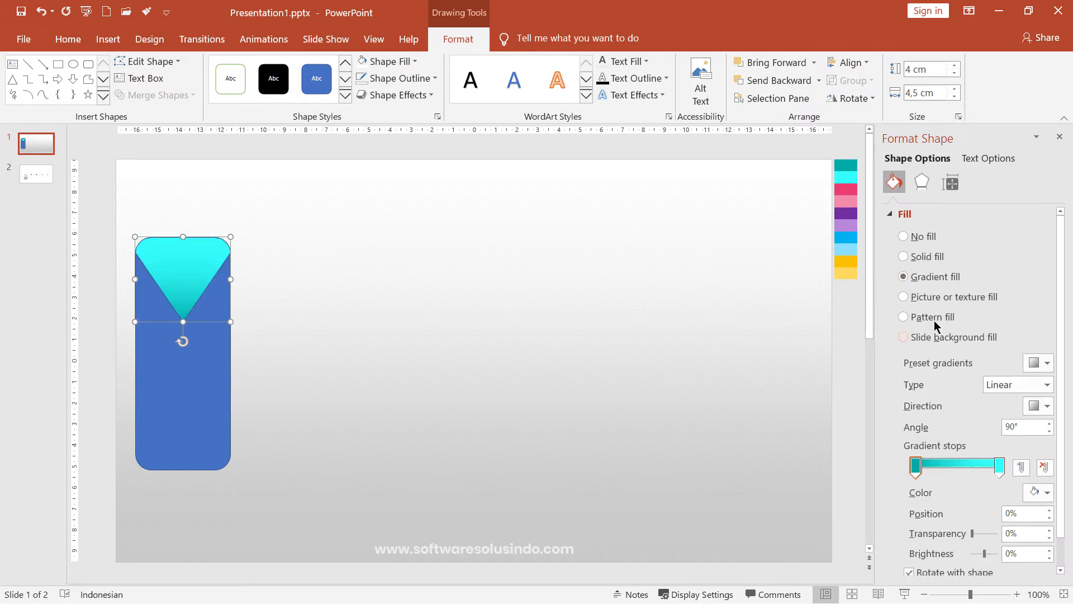
- Remove the outlines from the teal triangular flap and the tall blue rounded rectangle
click(412, 79)
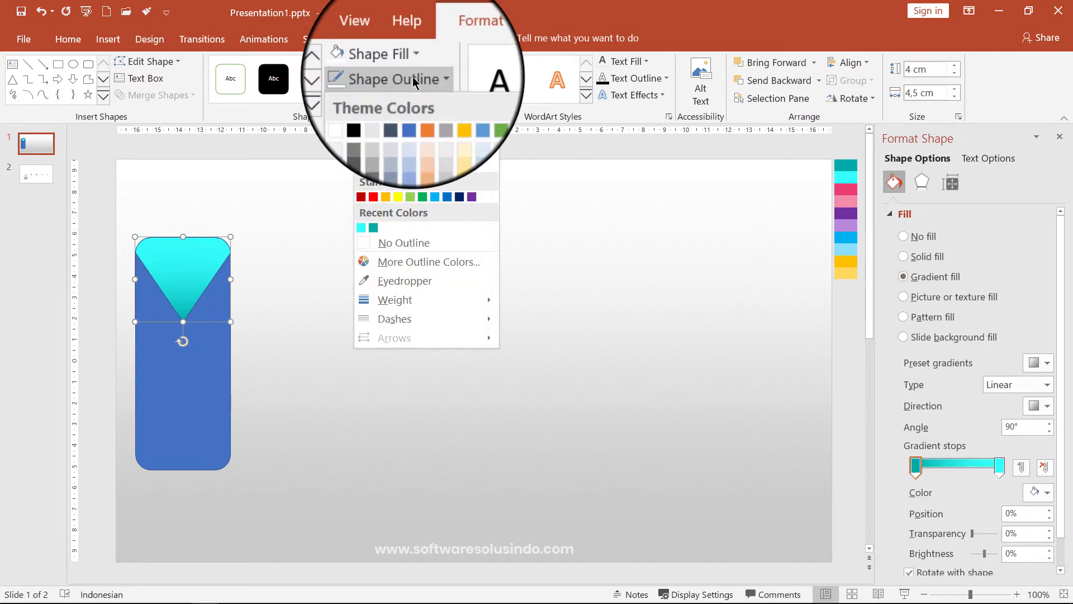
click(404, 242)
click(301, 308)
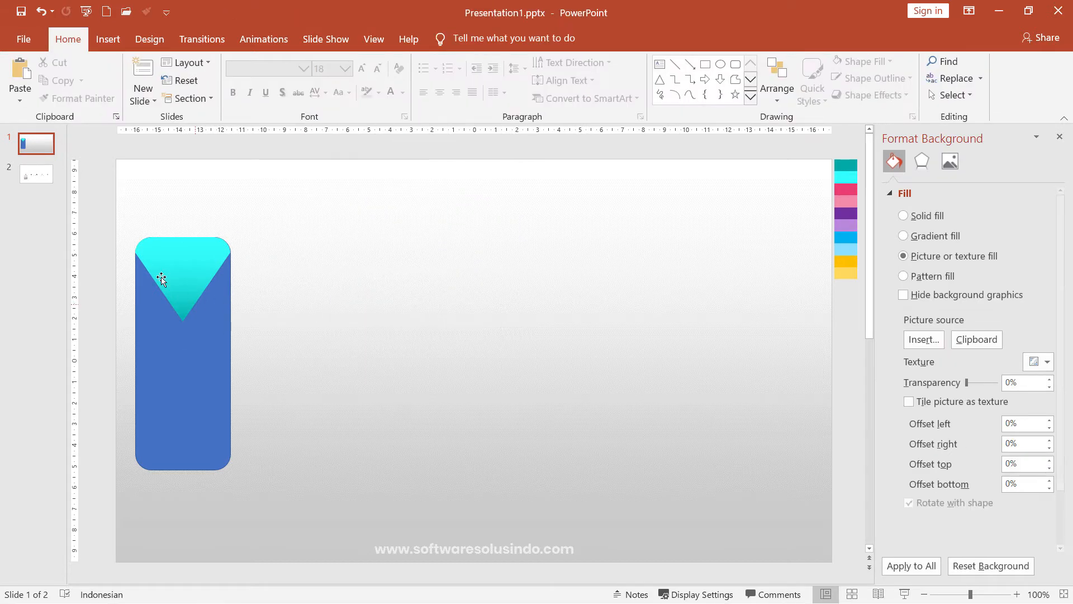
click(209, 349)
click(401, 80)
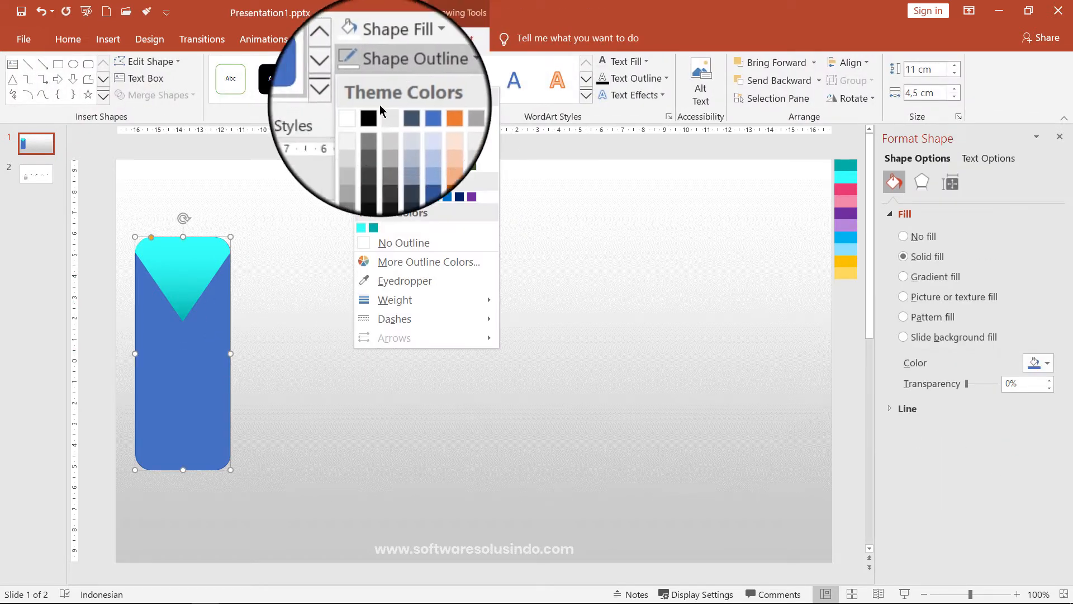
click(398, 244)
click(398, 243)
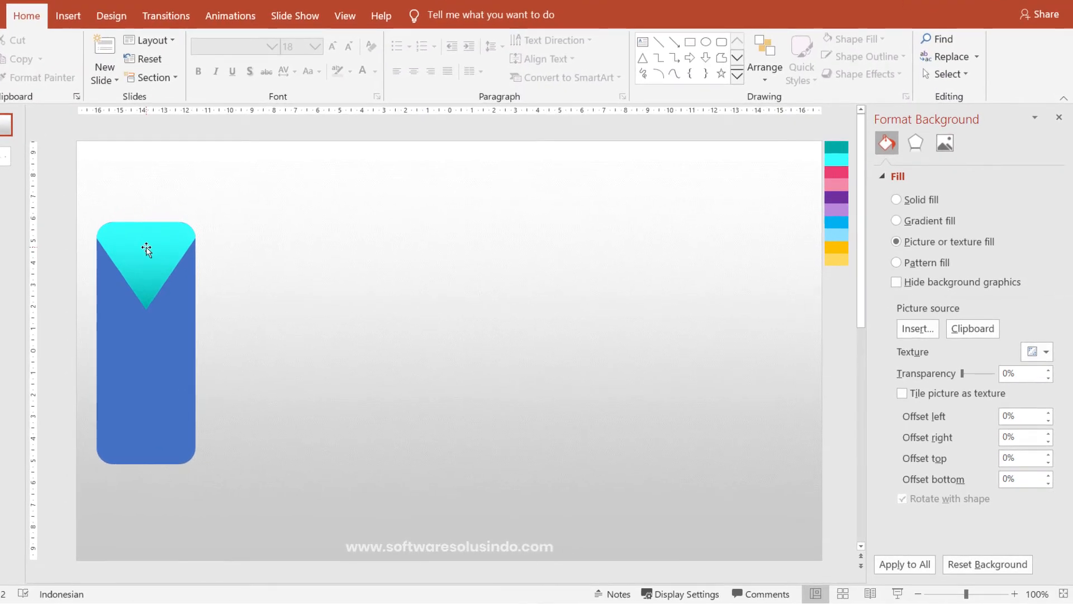
- Set the teal flap's gradient fill to the Linear type with the Linear Down direction
click(146, 250)
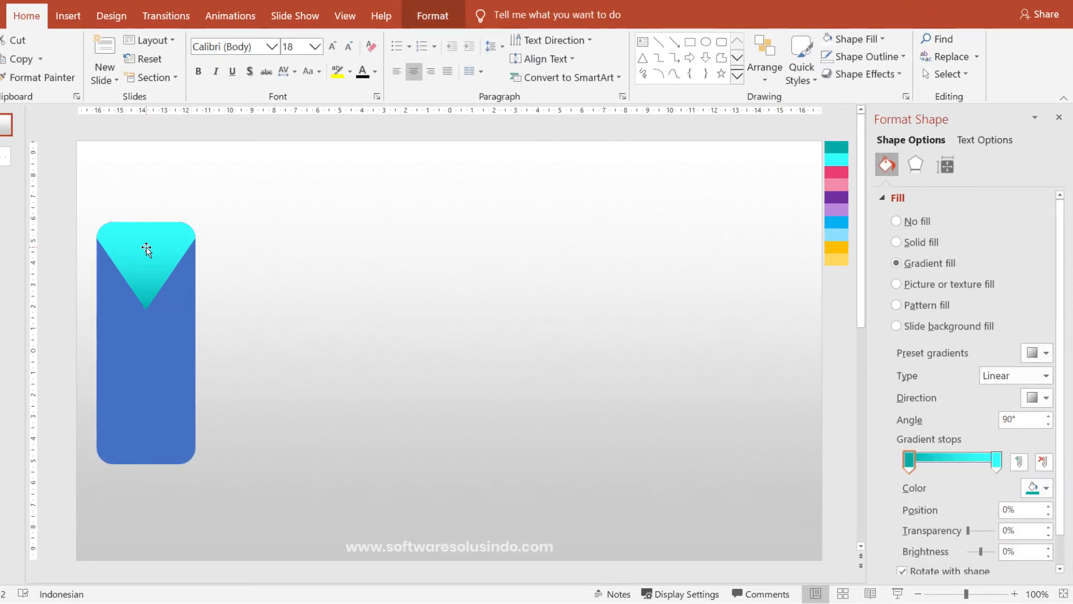
drag(147, 250, 147, 244)
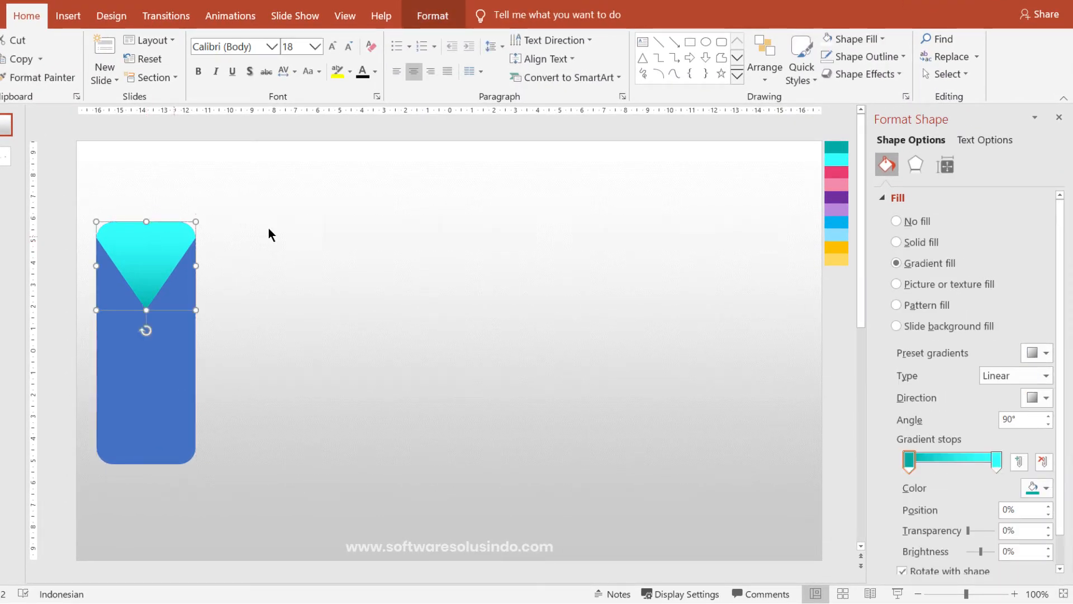
click(304, 239)
click(159, 240)
click(1022, 378)
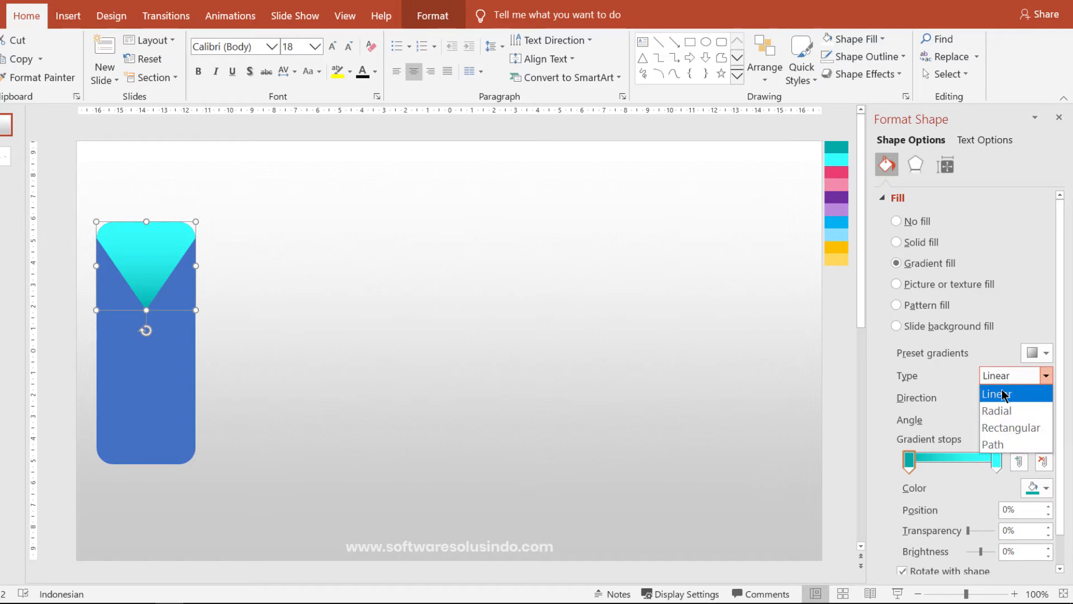
click(1003, 394)
click(1045, 398)
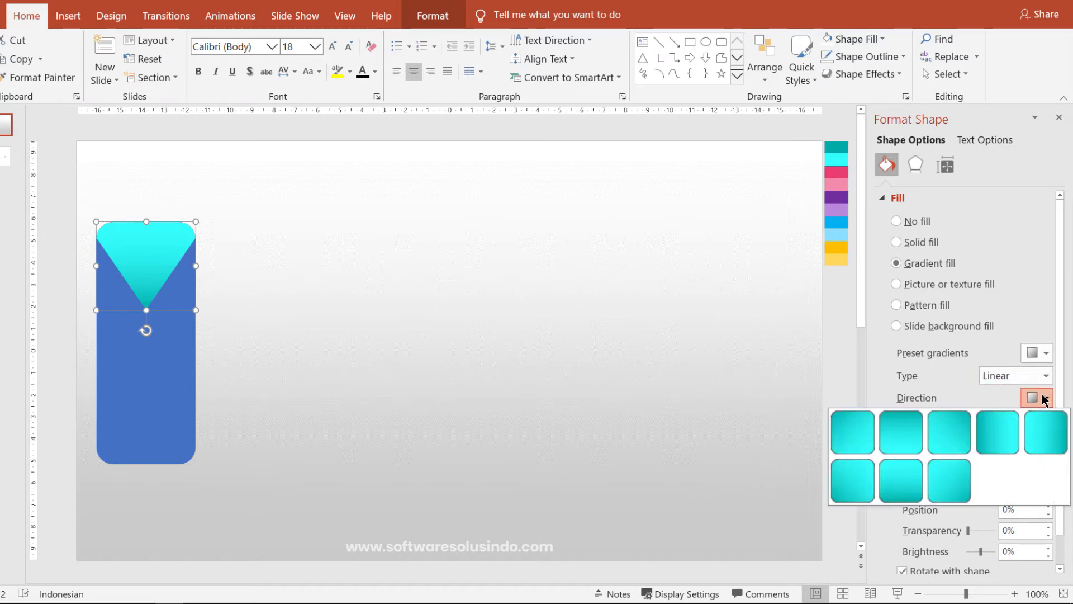
click(905, 439)
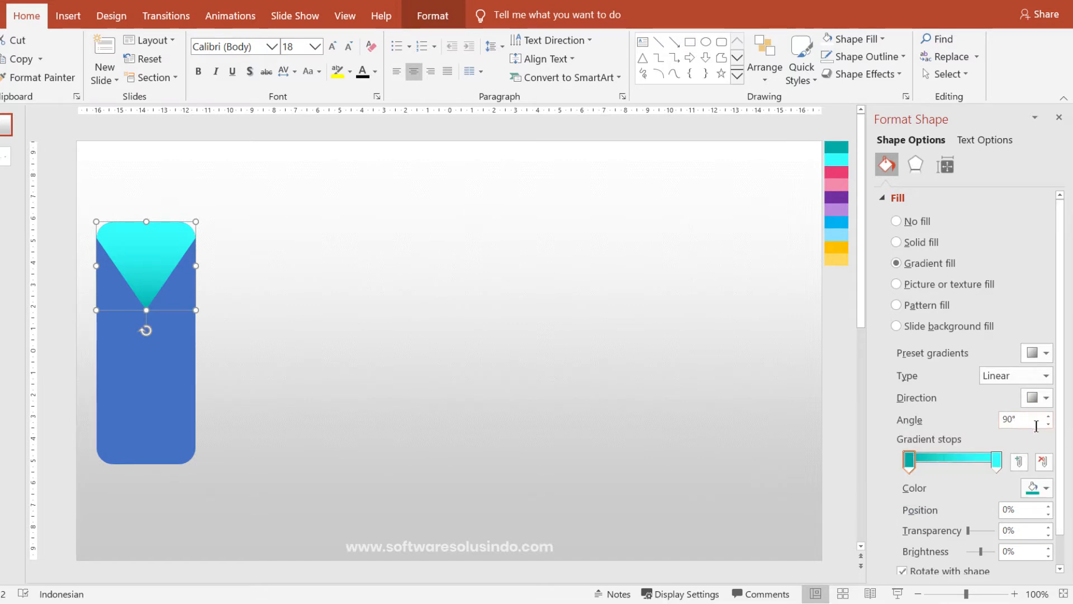
- Set the position of the flap's dark teal gradient stop to 30%
click(911, 462)
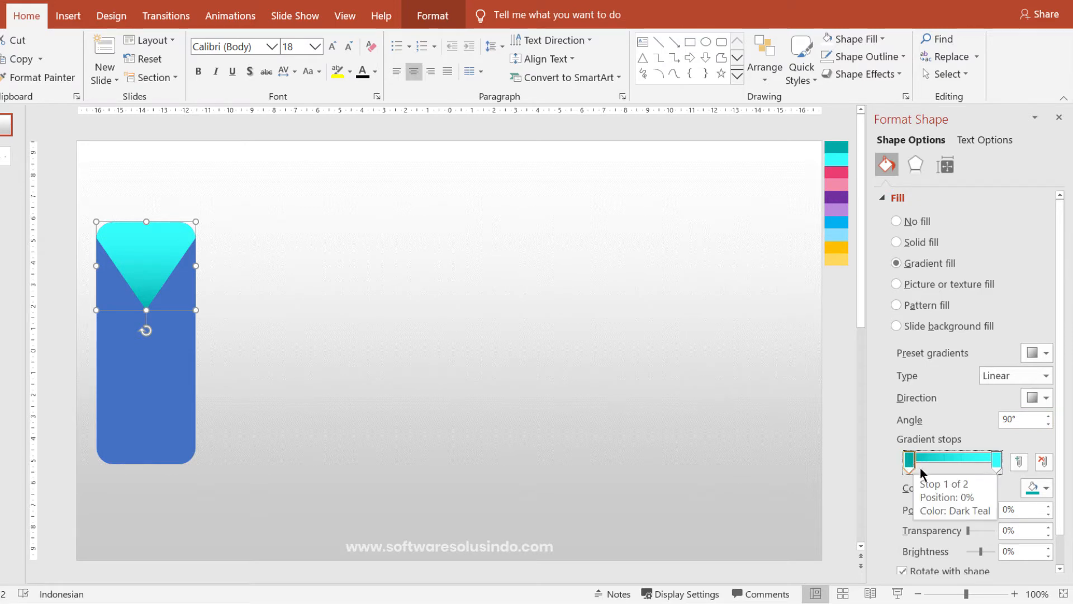
double_click(1020, 510)
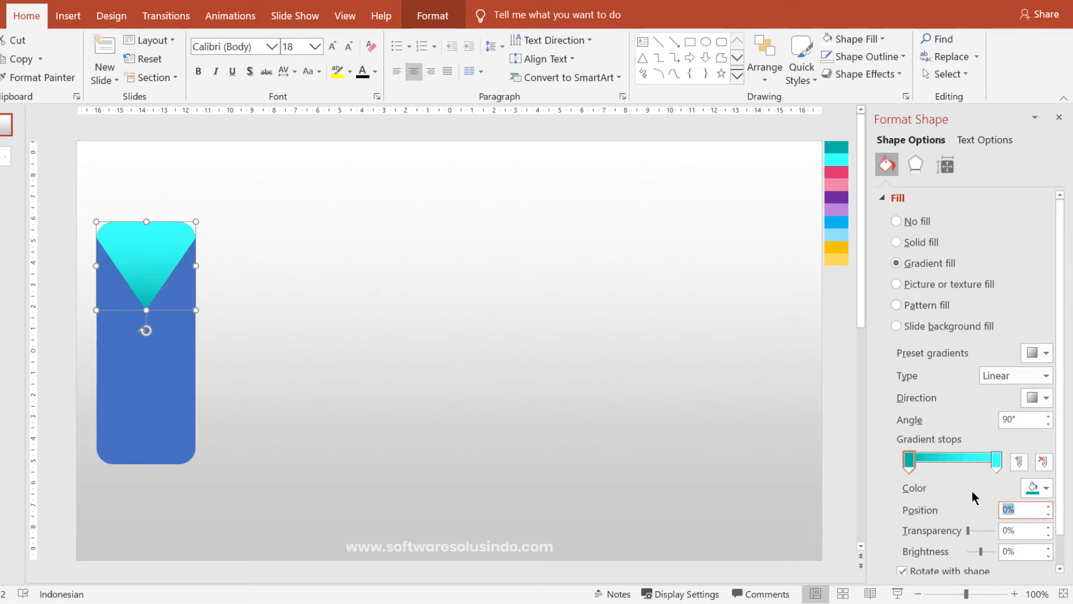
text(30)
key(Return)
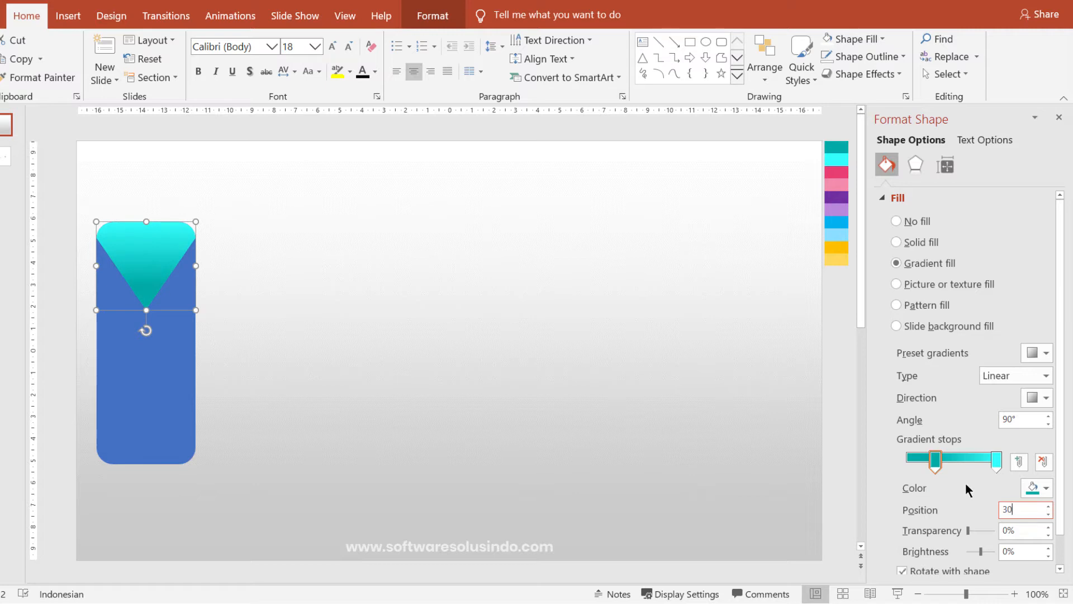
key(Tab)
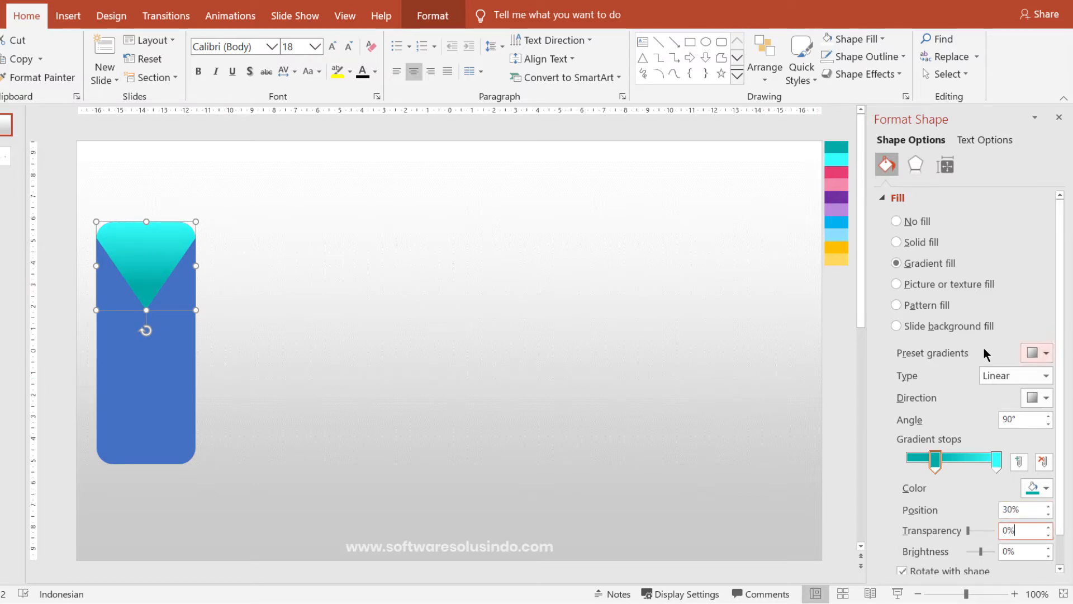
- Apply the inner bottom shadow preset to the teal flap
click(915, 164)
click(1046, 219)
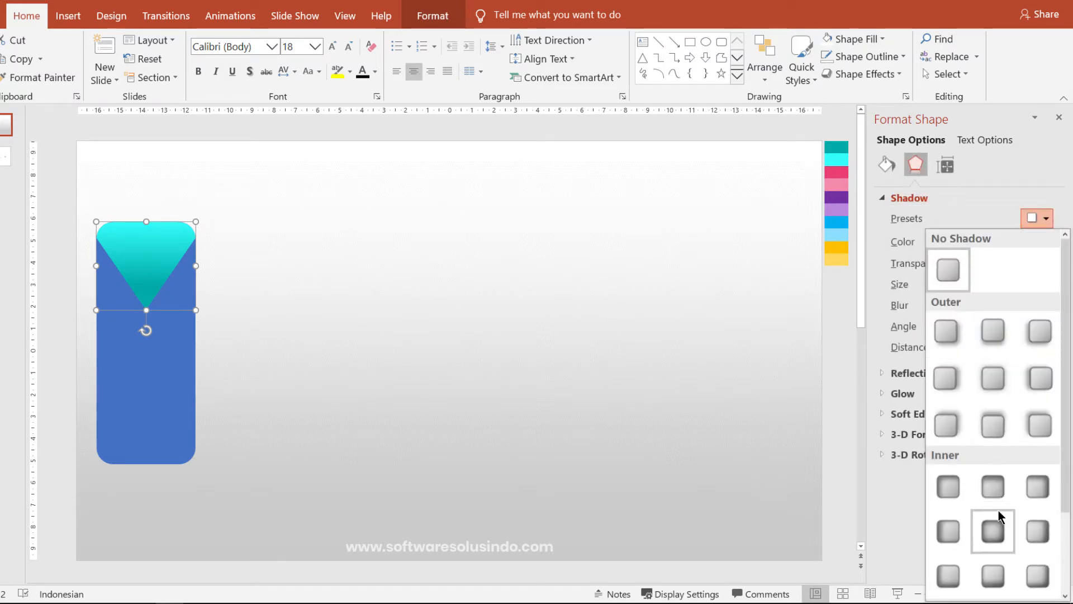
click(995, 575)
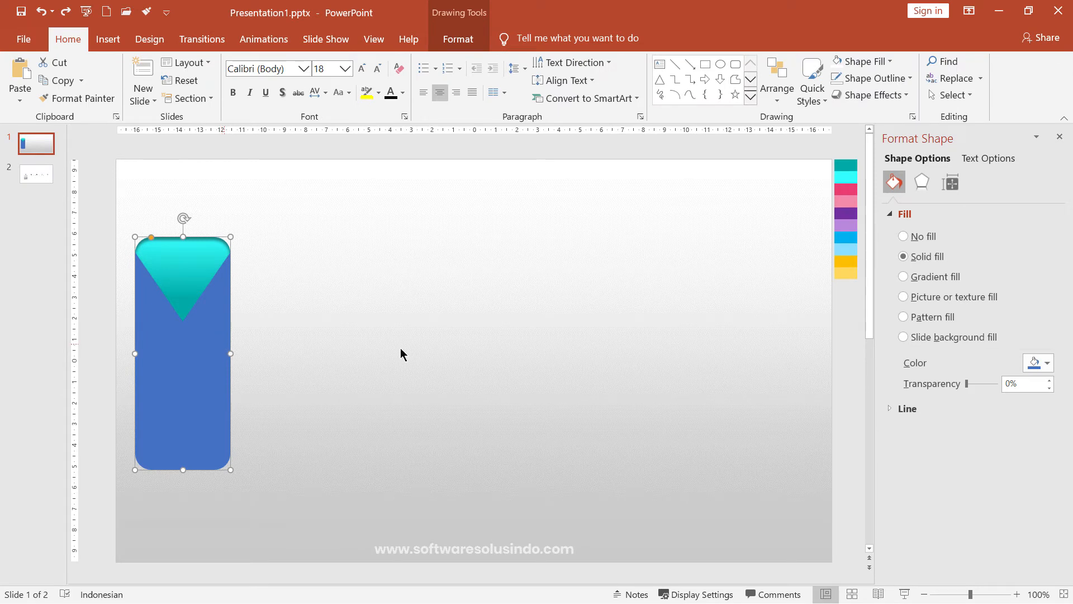
- Apply the inner top shadow preset to the blue rounded rectangle and close the shape formatting options
click(922, 182)
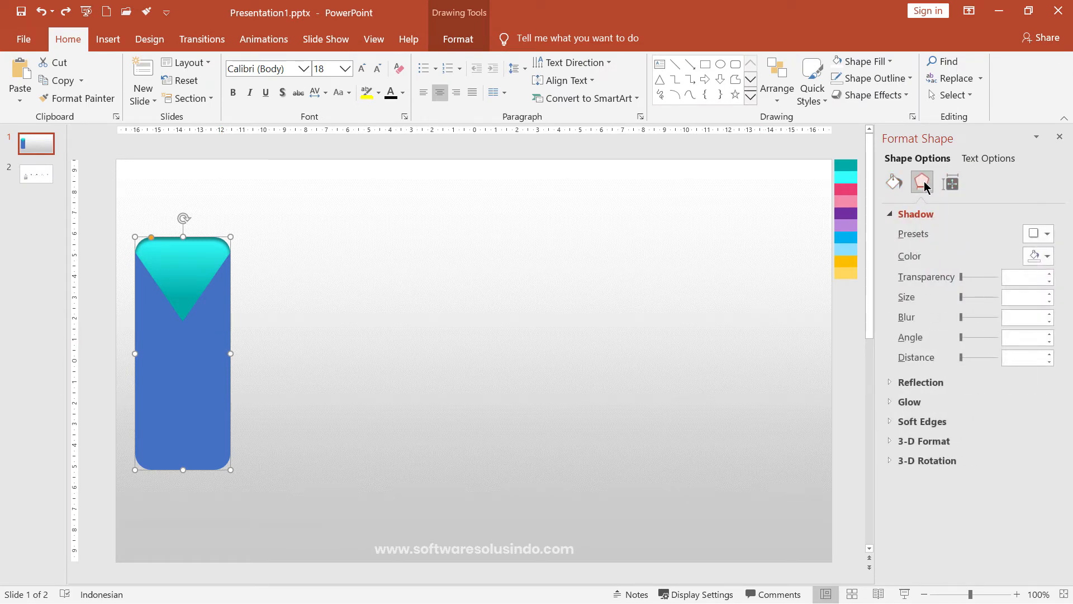
click(1048, 236)
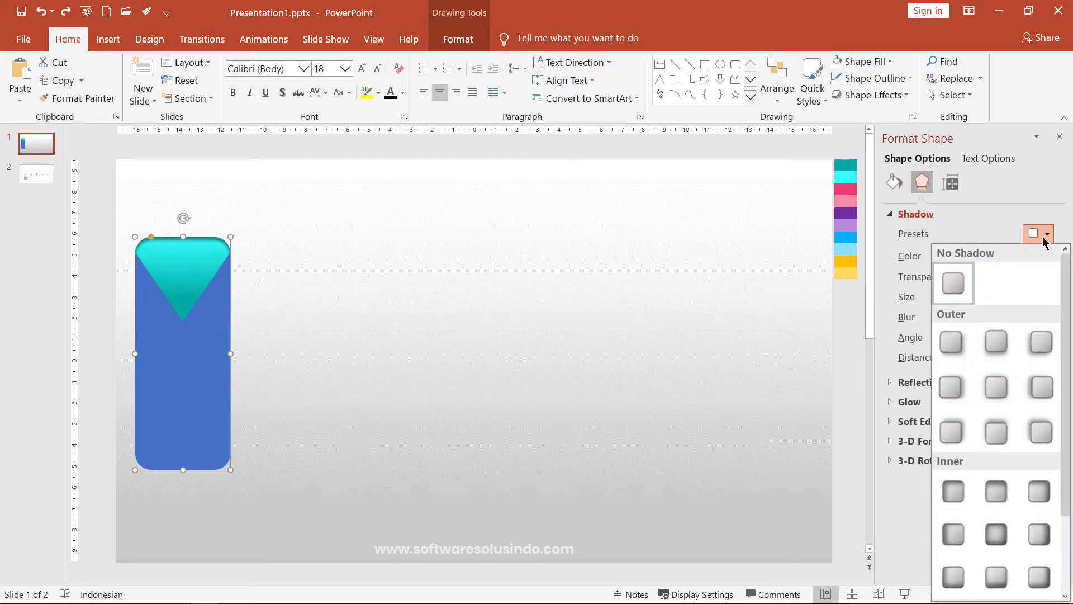
click(996, 493)
click(1060, 137)
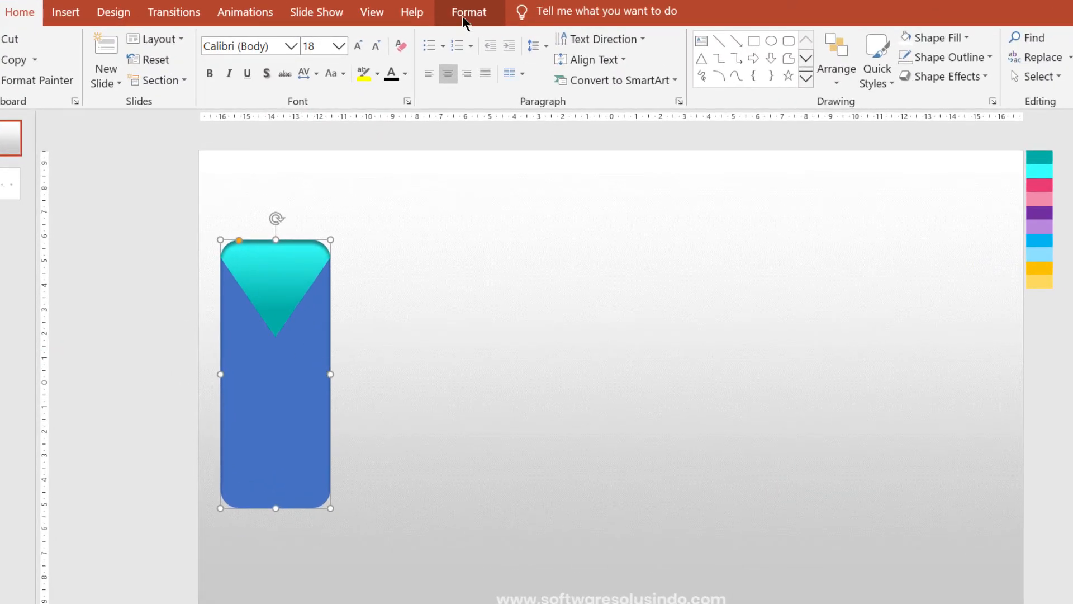
- Fill the tall rounded rectangle with white
click(468, 12)
click(382, 37)
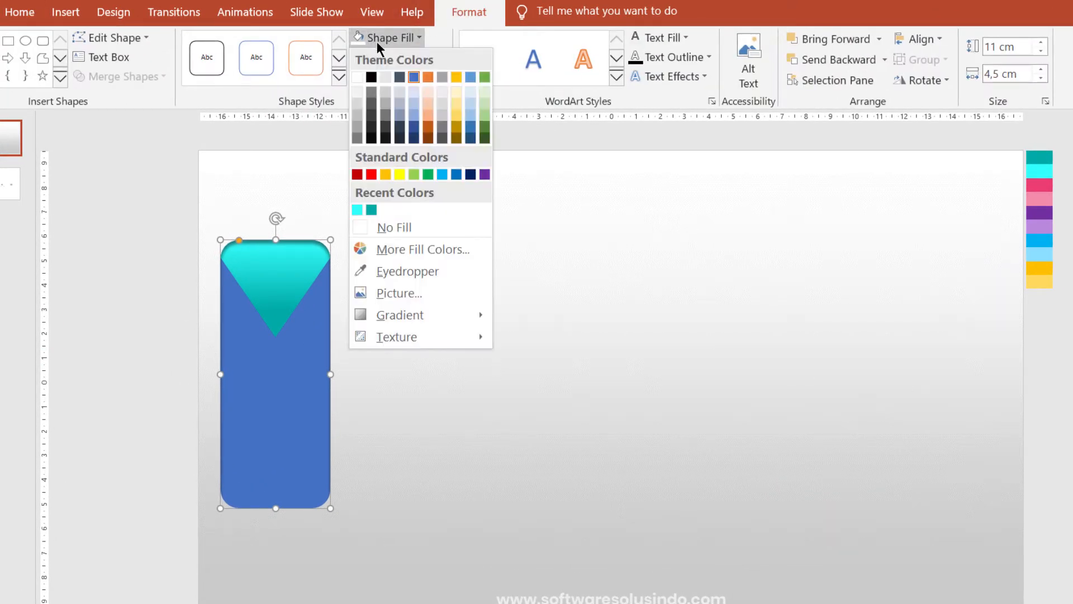
click(357, 77)
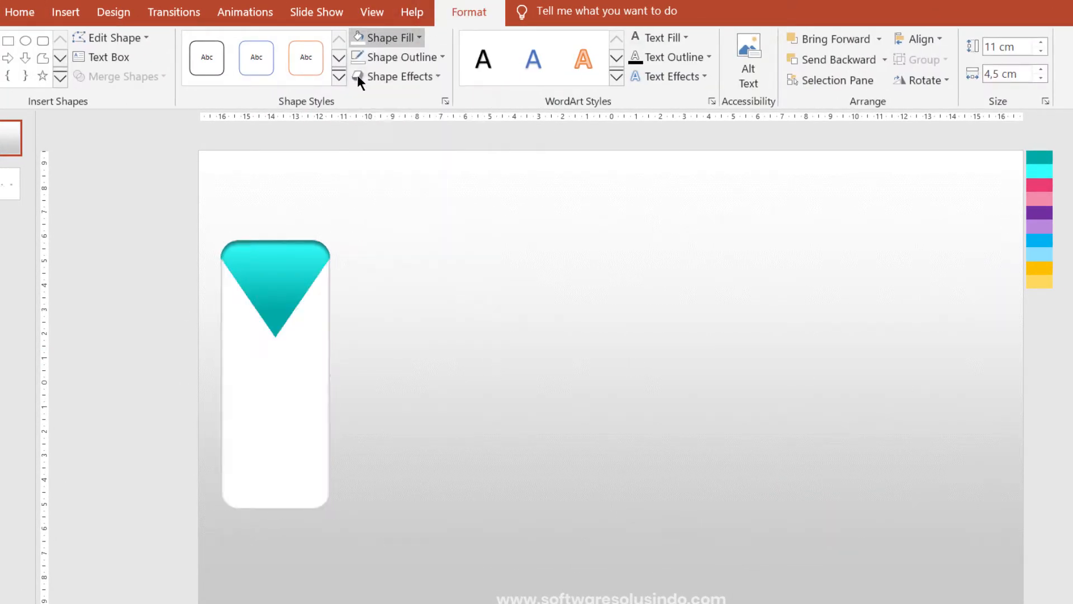
click(417, 269)
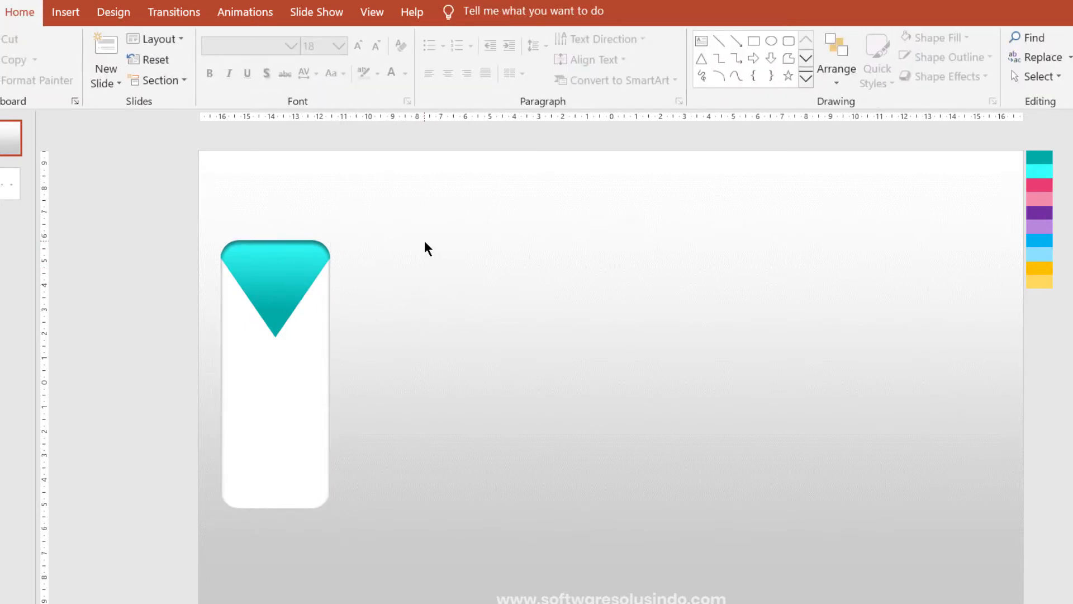
- Add a text box beside the card reading "STEP" with "1" on a second line
click(385, 260)
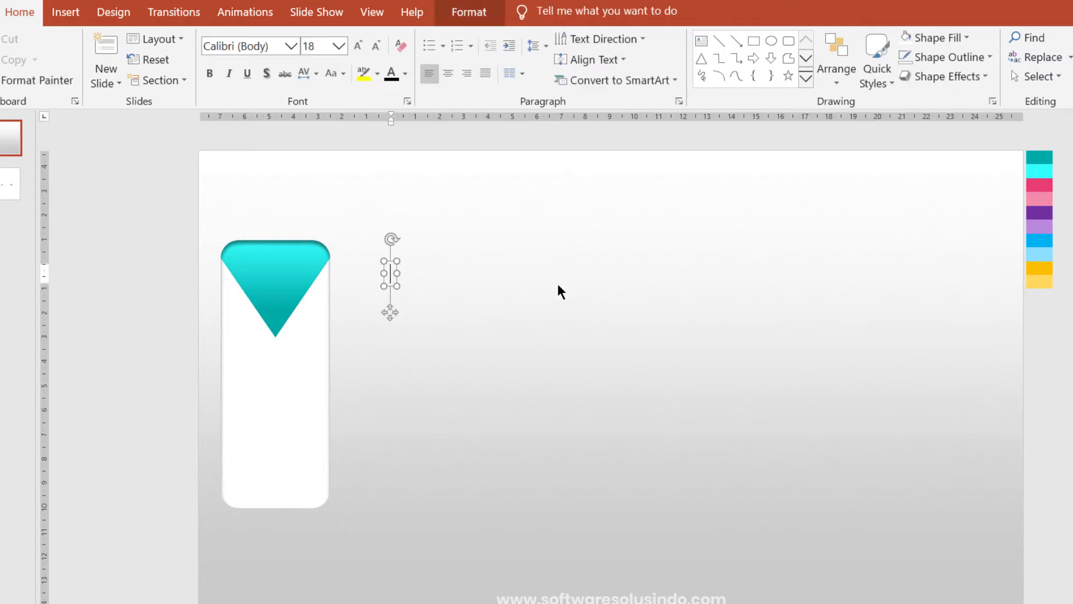
text(s)
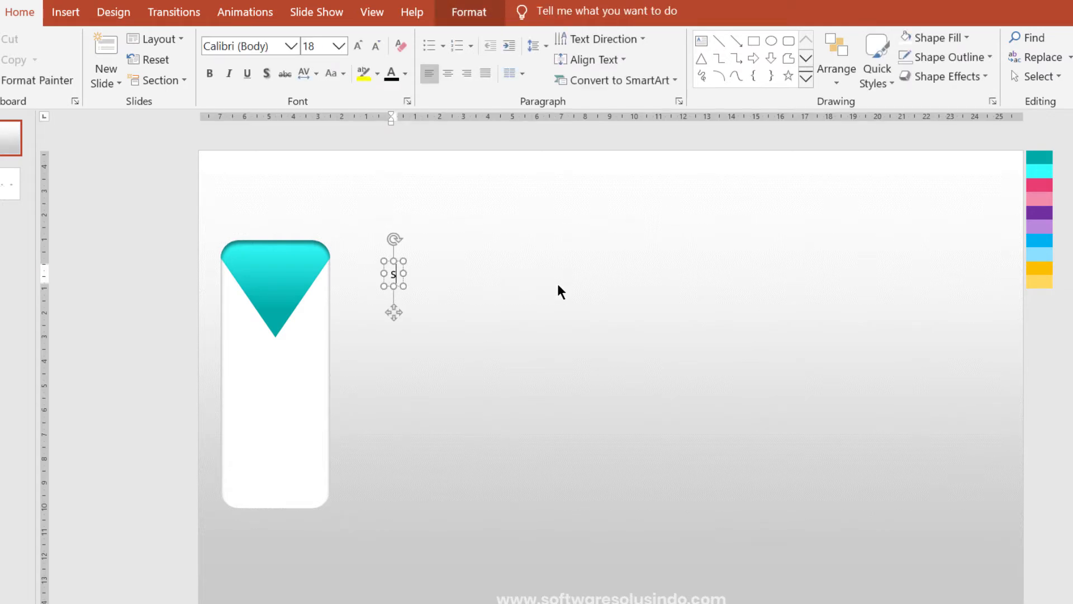
text(T)
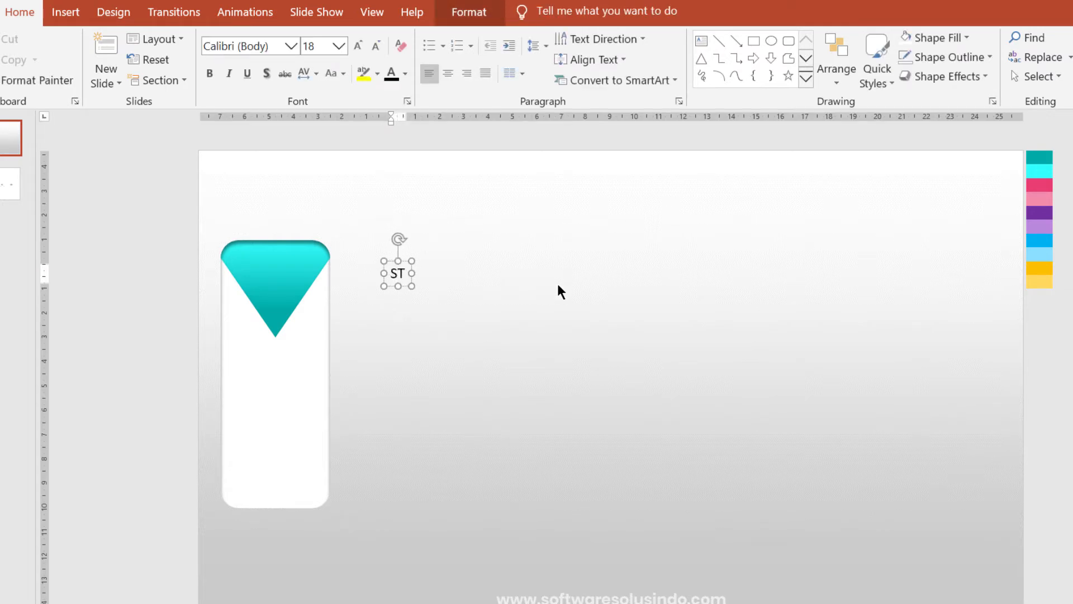
text(EP)
key(Return)
text(1)
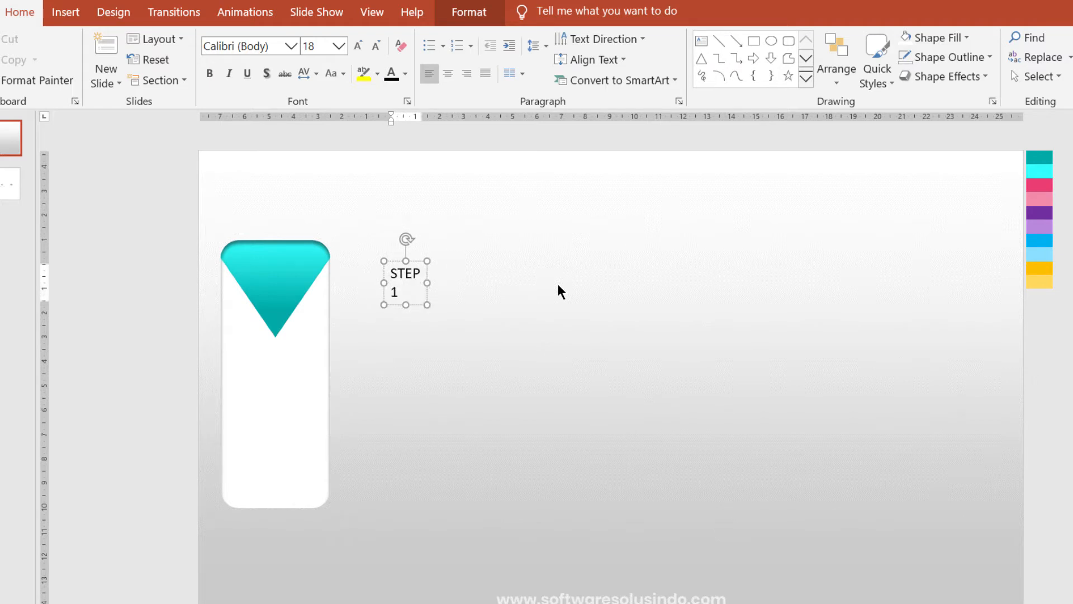
- Format the whole STEP 1 text box as bold, centred Open Sans at size 20
click(419, 304)
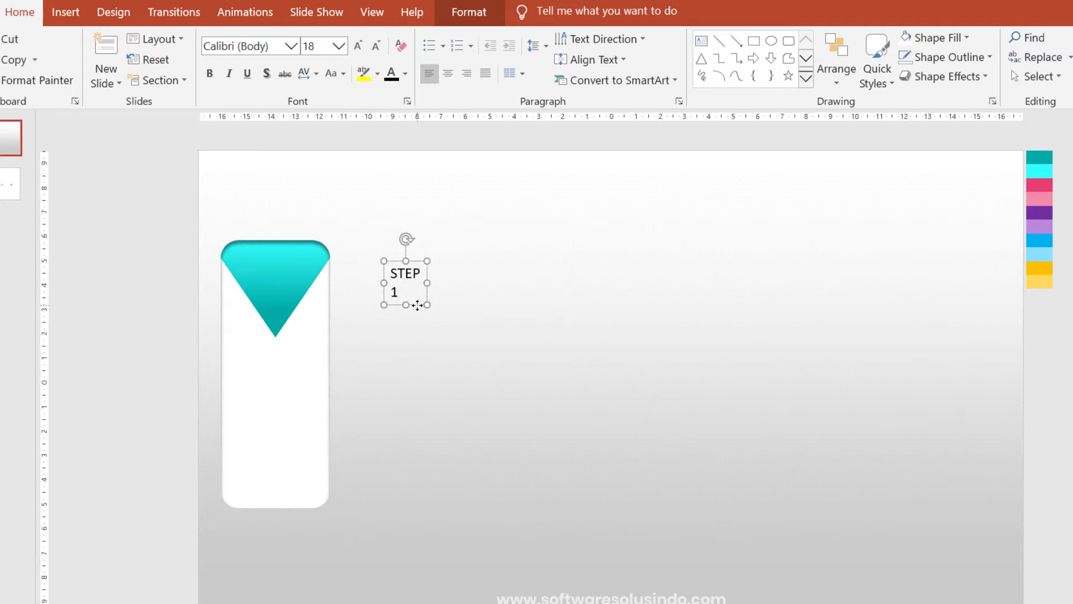
click(277, 46)
text(Open Sans)
key(Return)
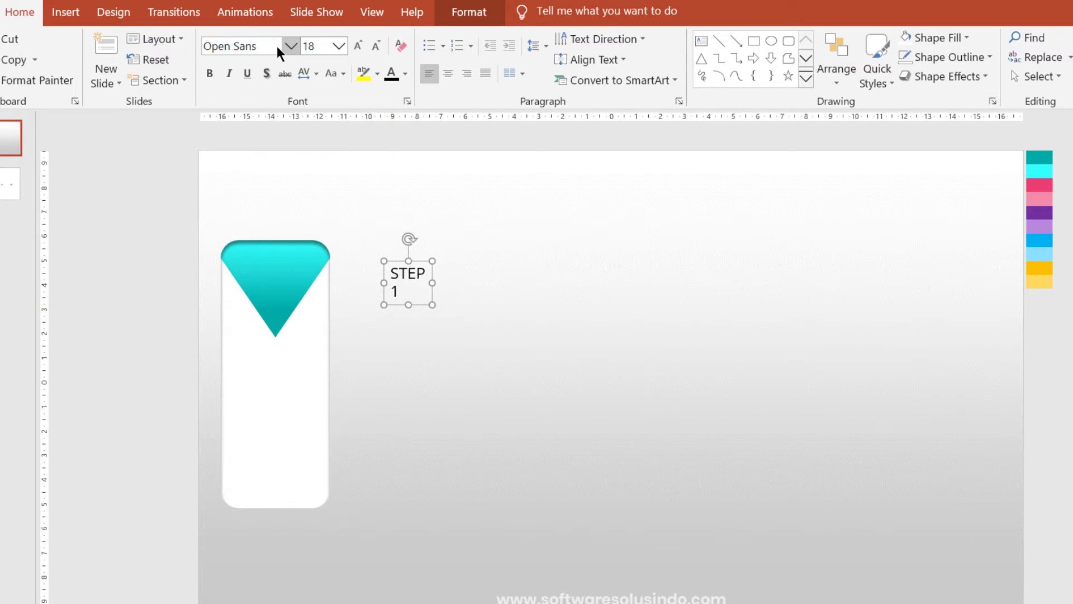
text(20)
key(Return)
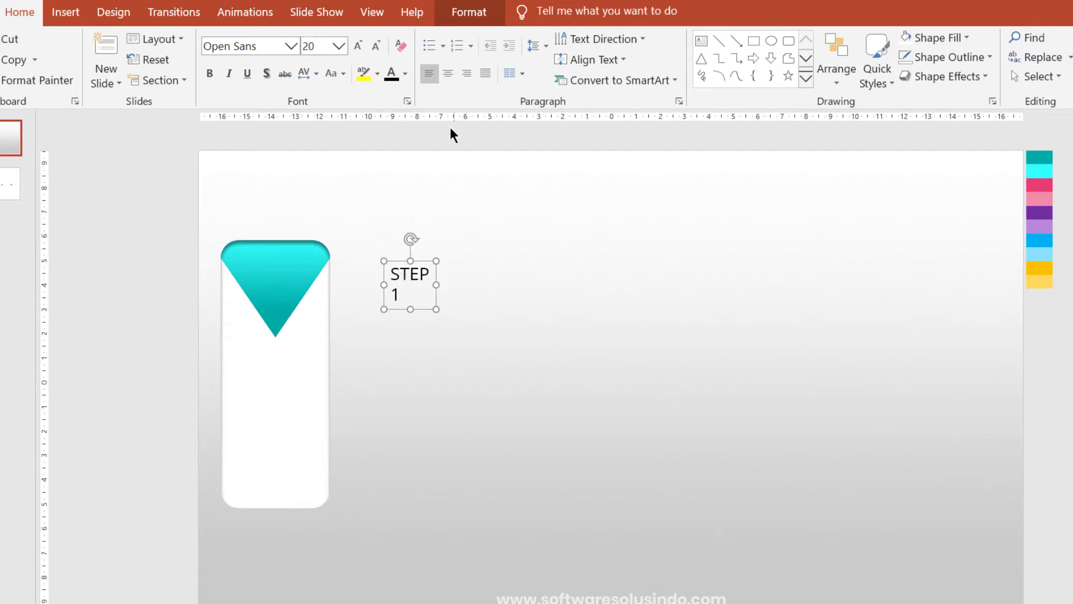
click(446, 73)
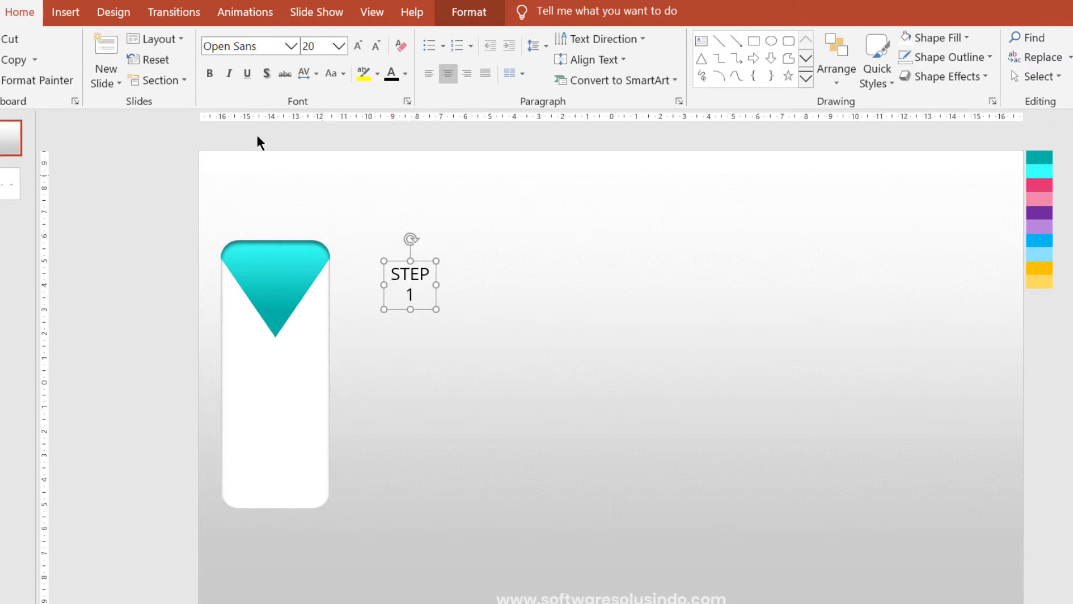
click(210, 74)
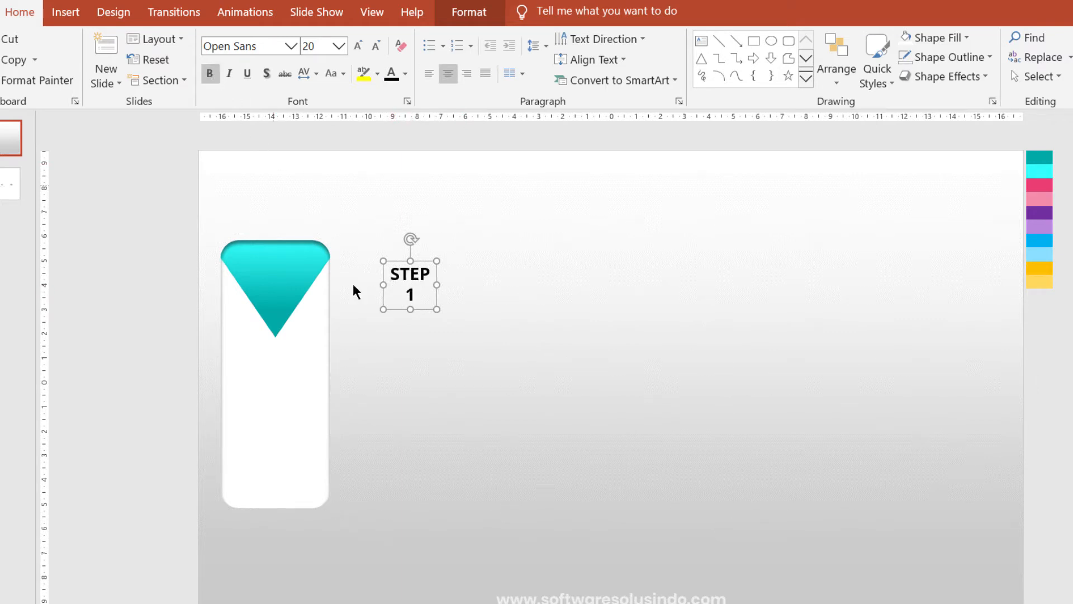
- Enlarge only the digit "1" in the text box to font size 45
double_click(410, 296)
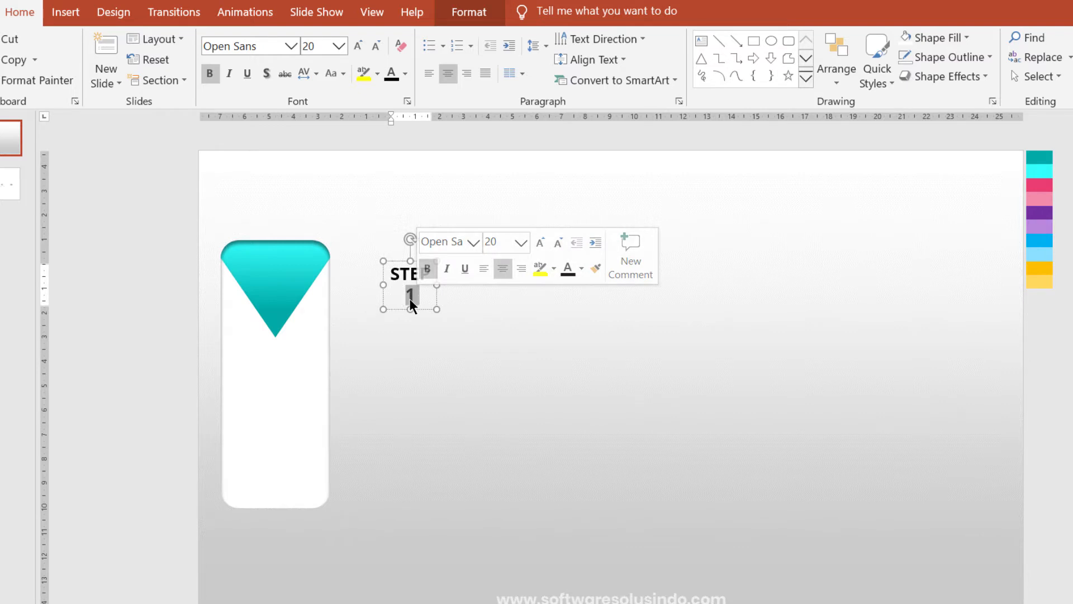
click(318, 48)
text(45)
key(Return)
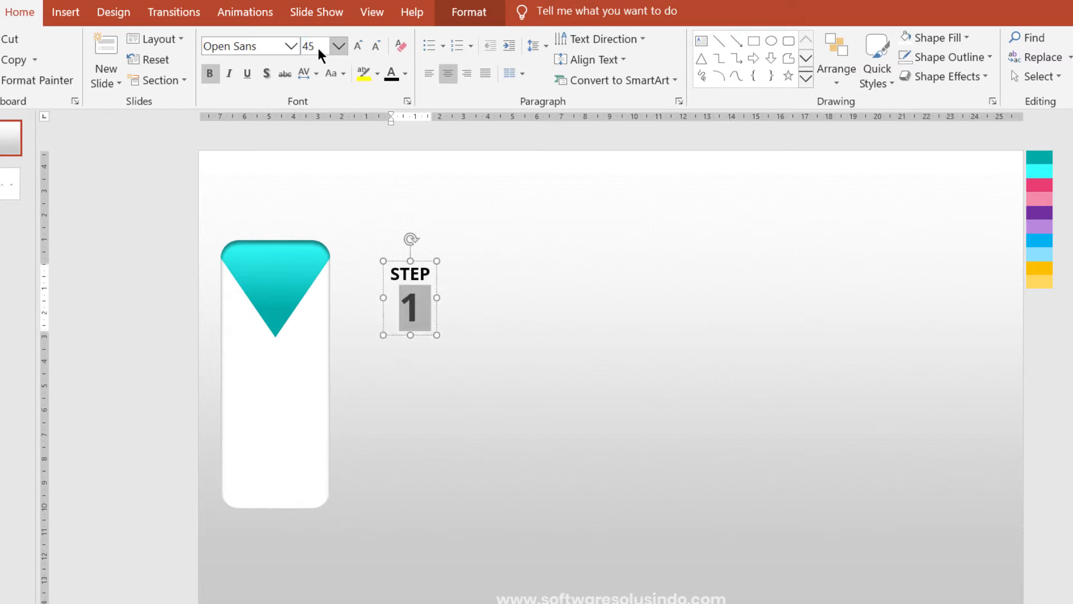
click(445, 326)
- Move the STEP 1 text box onto the centre of the teal flap and colour its text white
click(425, 335)
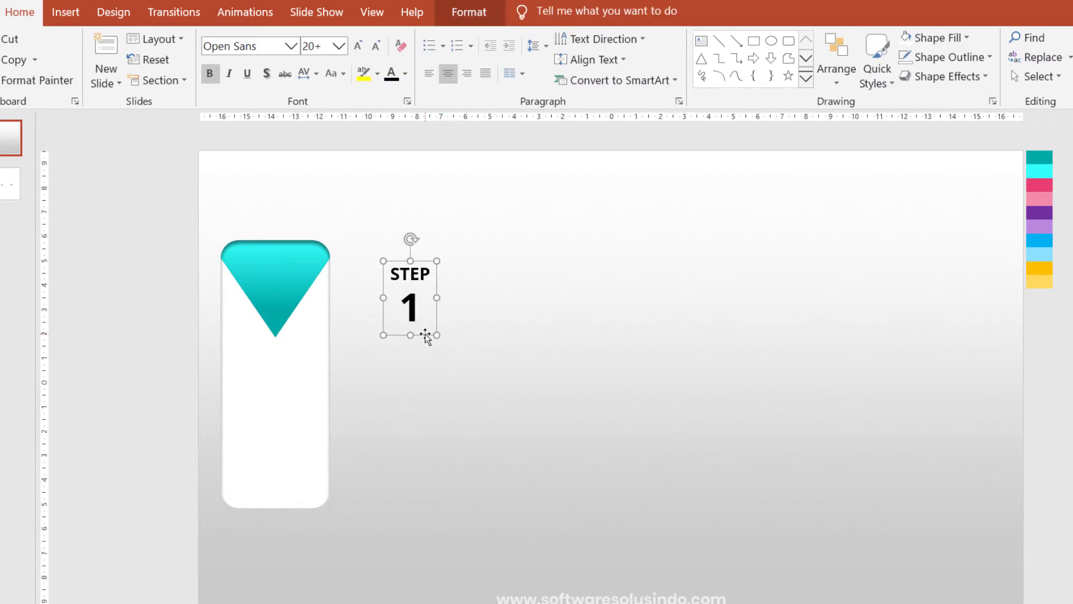
drag(425, 335, 286, 317)
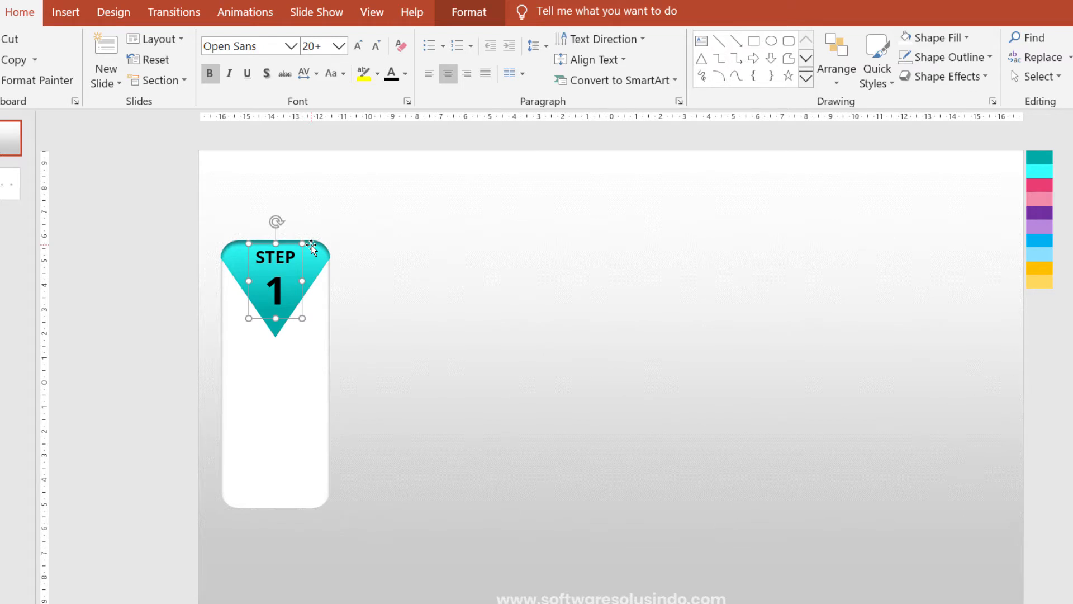
click(406, 74)
click(388, 109)
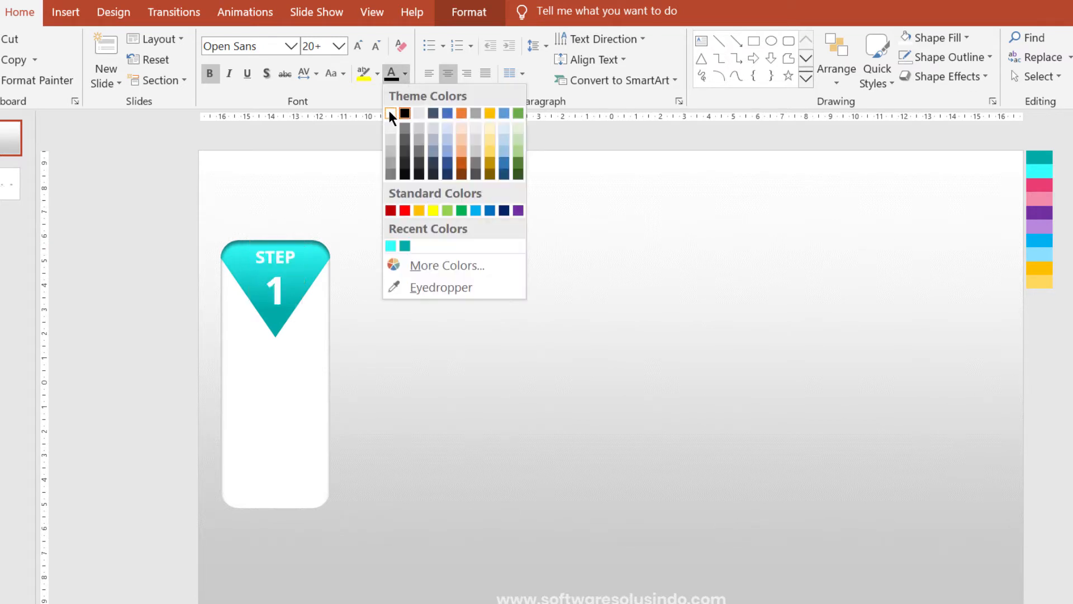
- Copy the sample text box from the second slide and place it on the lower part of the white card body
click(433, 275)
click(11, 184)
click(355, 496)
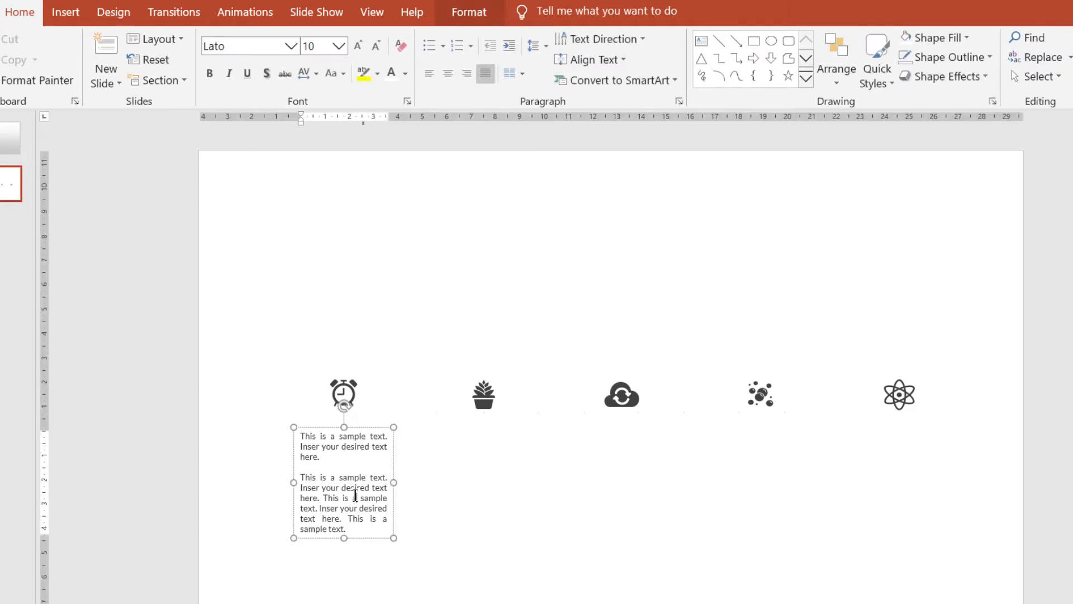
click(381, 539)
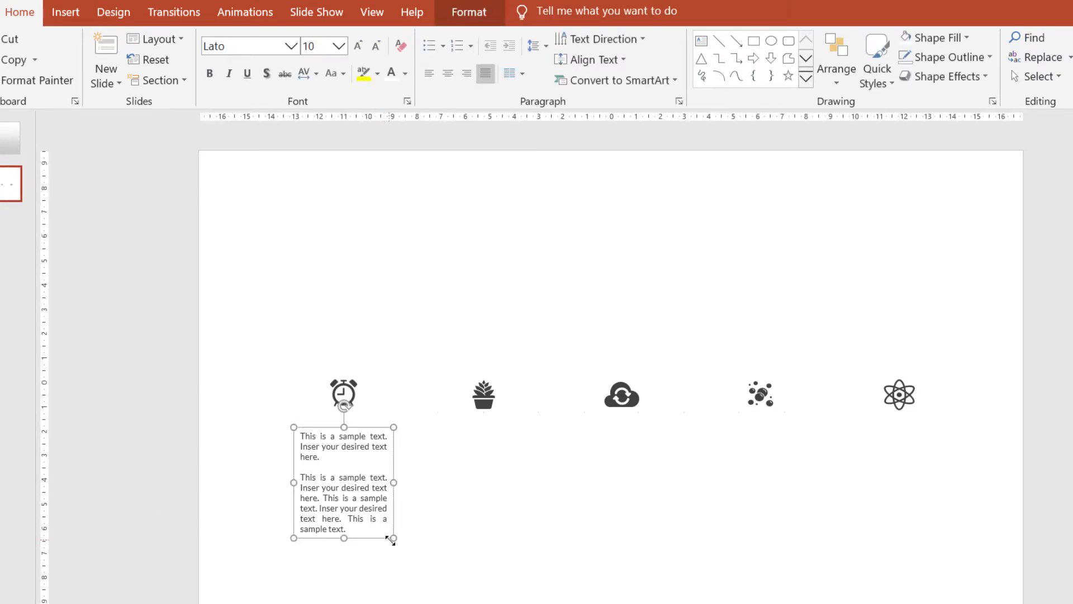
click(3, 135)
key(ctrl+v)
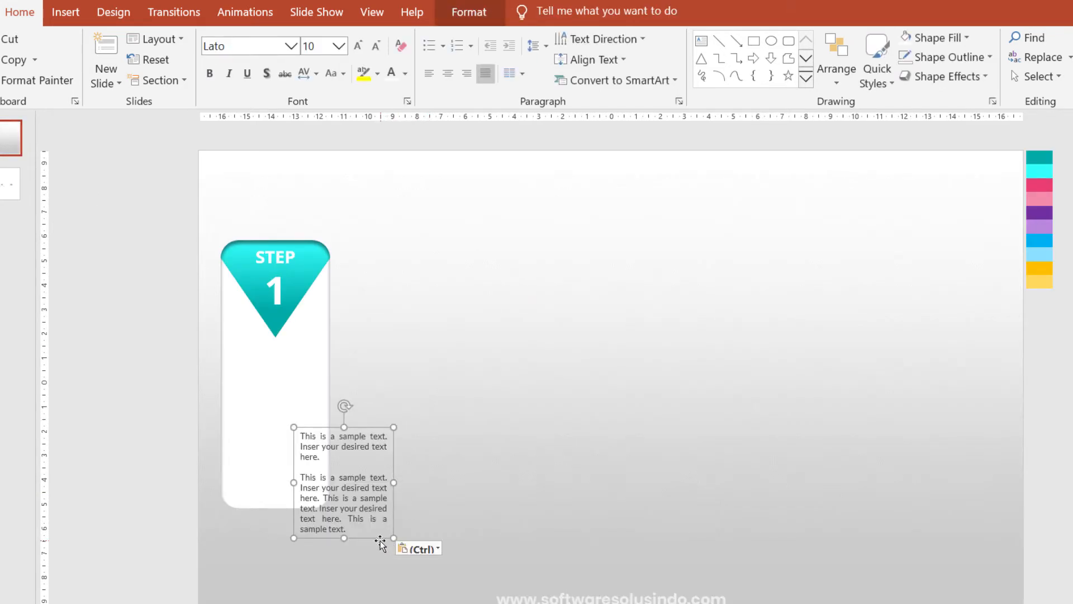
drag(377, 538, 309, 504)
click(466, 351)
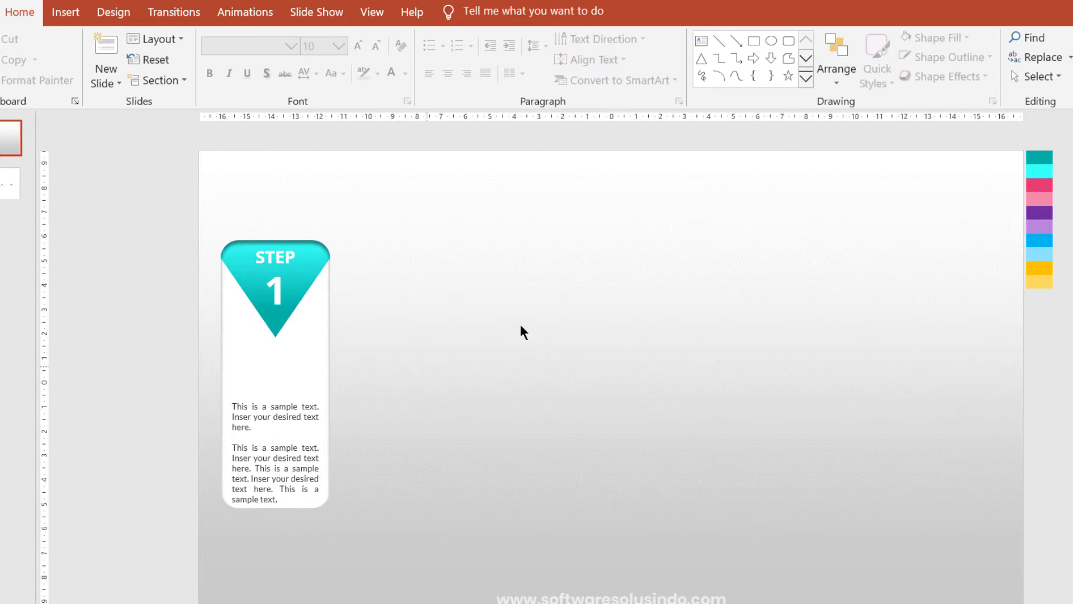
- Add a text box beside the card reading "TITLE TEXT HERE"
click(384, 335)
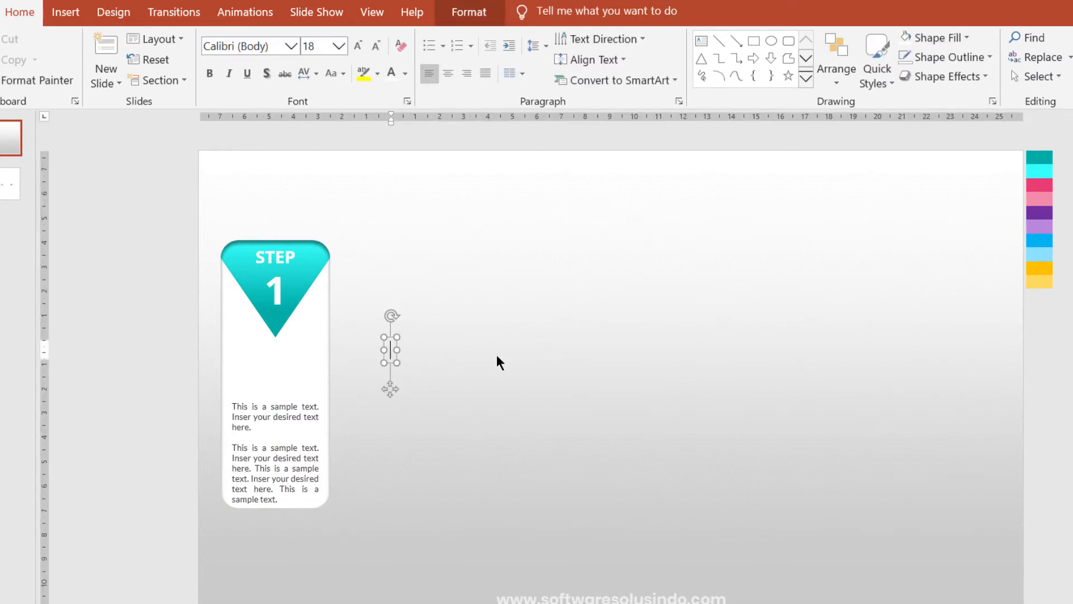
text(TI)
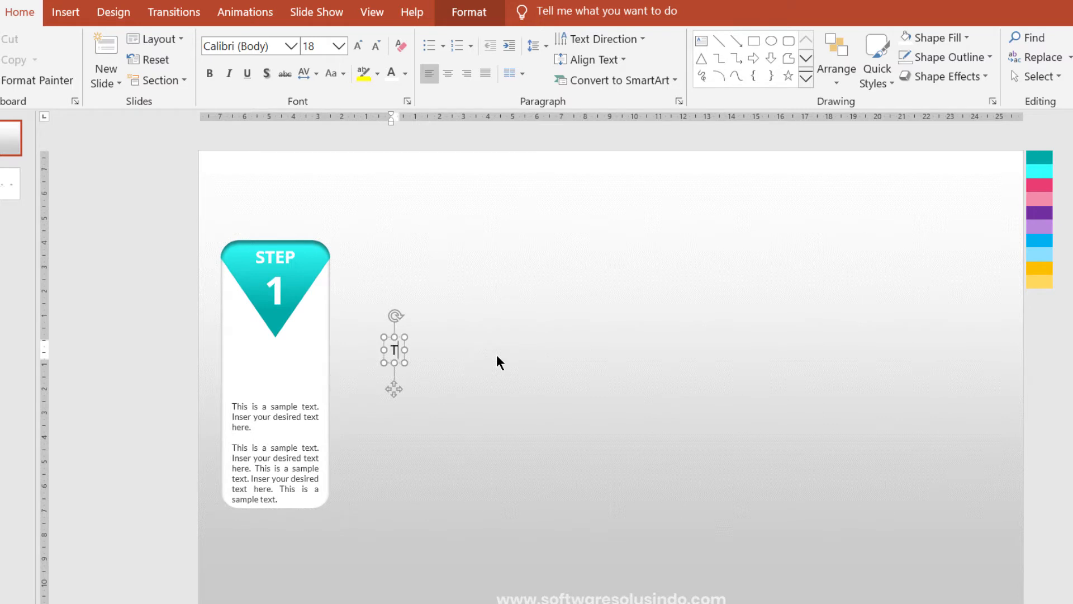
text(TLE )
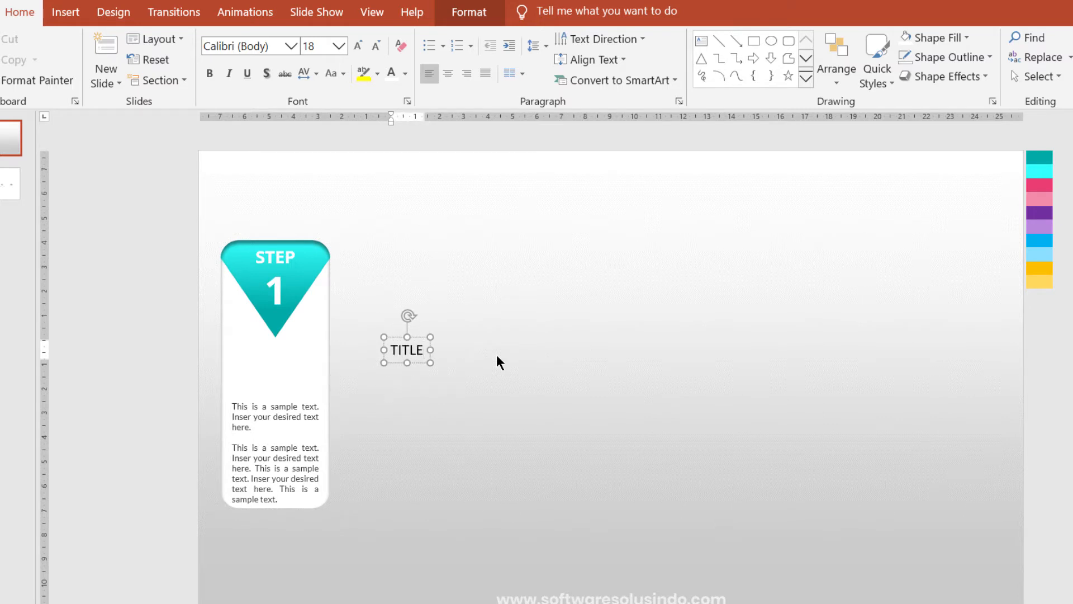
text(TEXT)
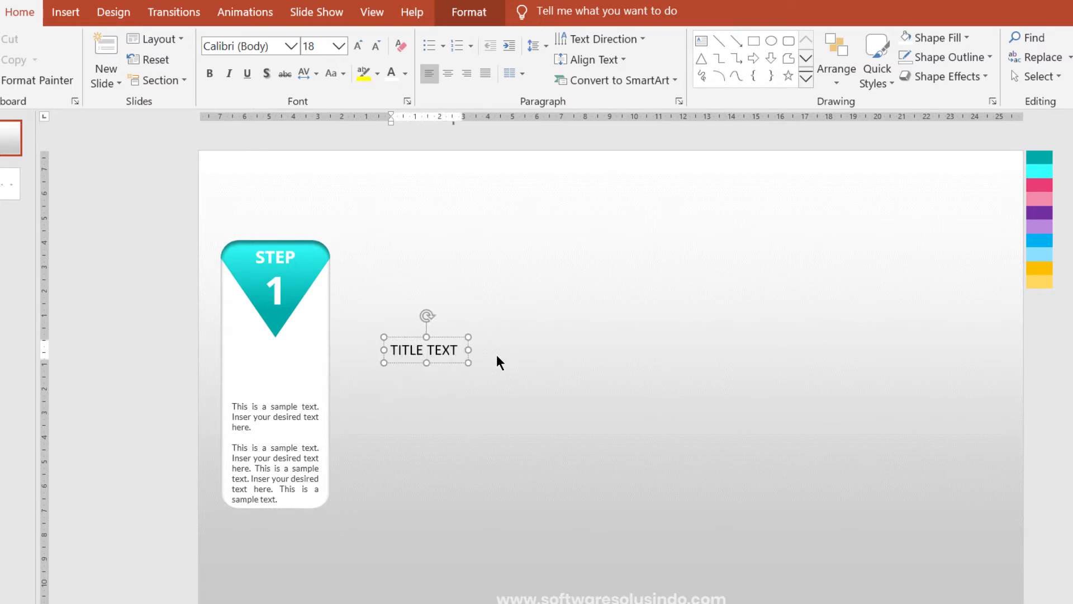
text( HERE)
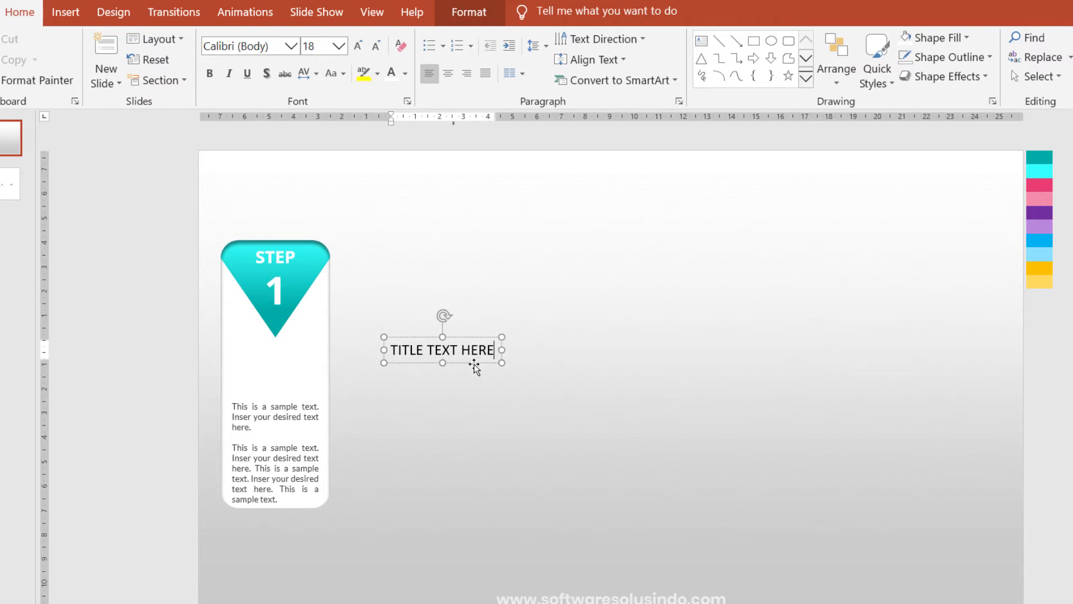
- Format the "TITLE TEXT HERE" text box in Open Sans at size 12
key(Escape)
click(274, 50)
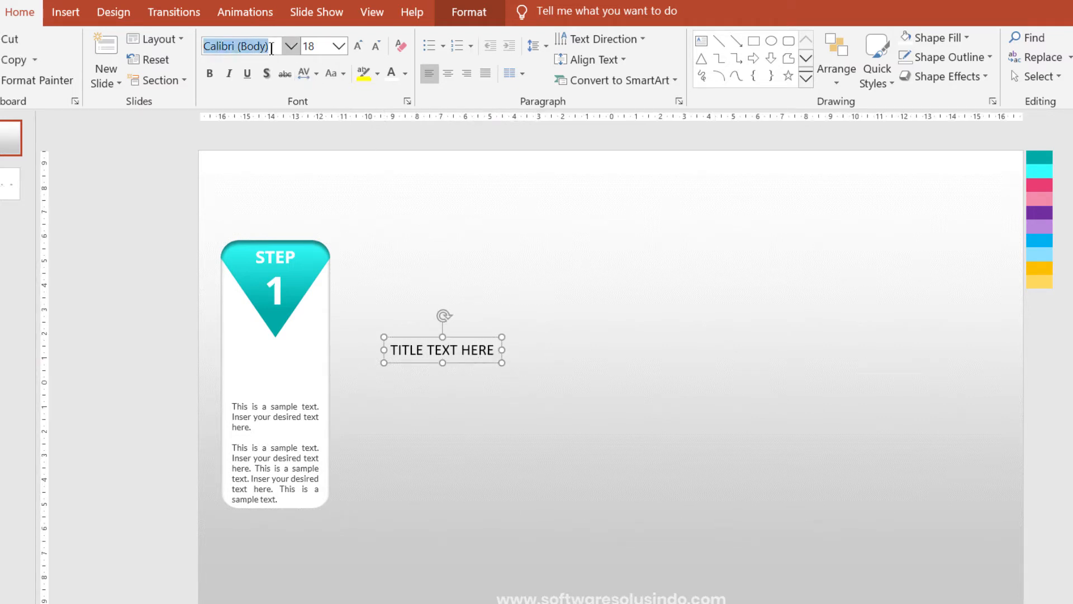
text(Open Sans)
key(Return)
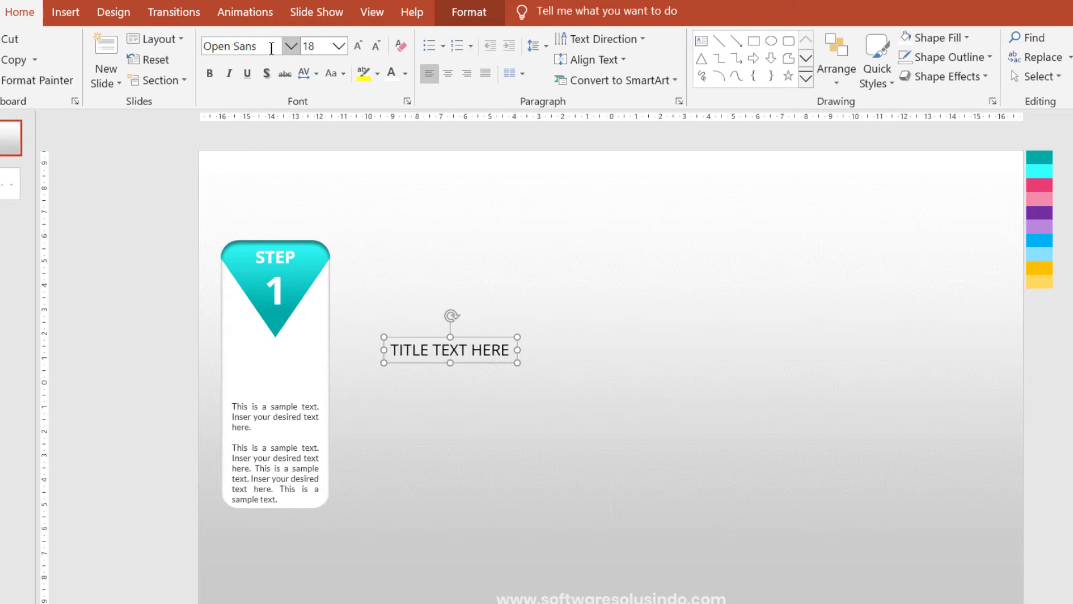
click(320, 49)
text(12)
key(Return)
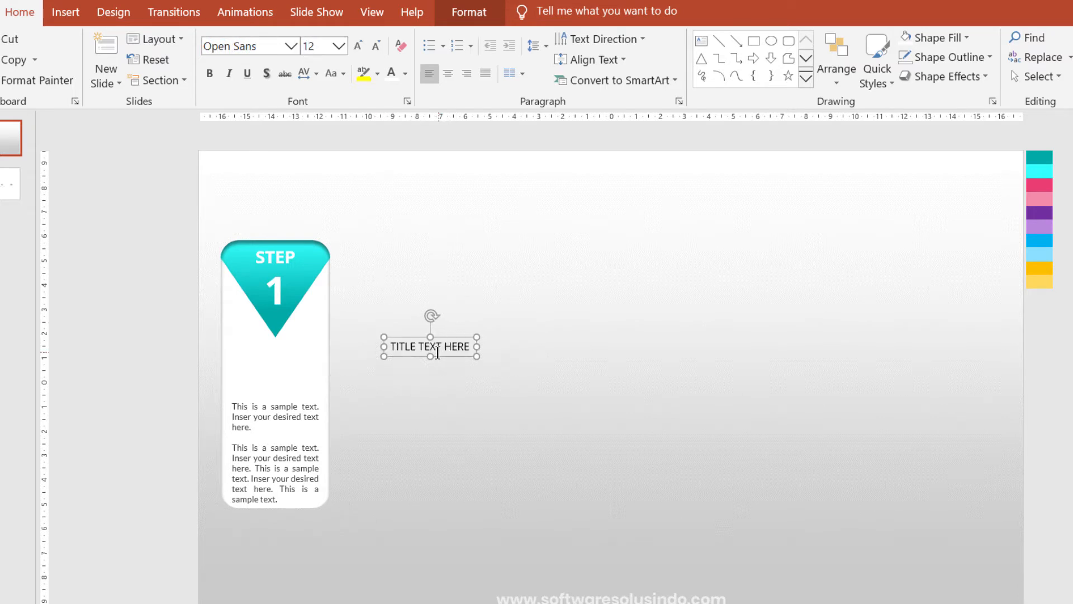
- Centre the title text box on the card just above the sample text and make it bold
drag(440, 358, 287, 395)
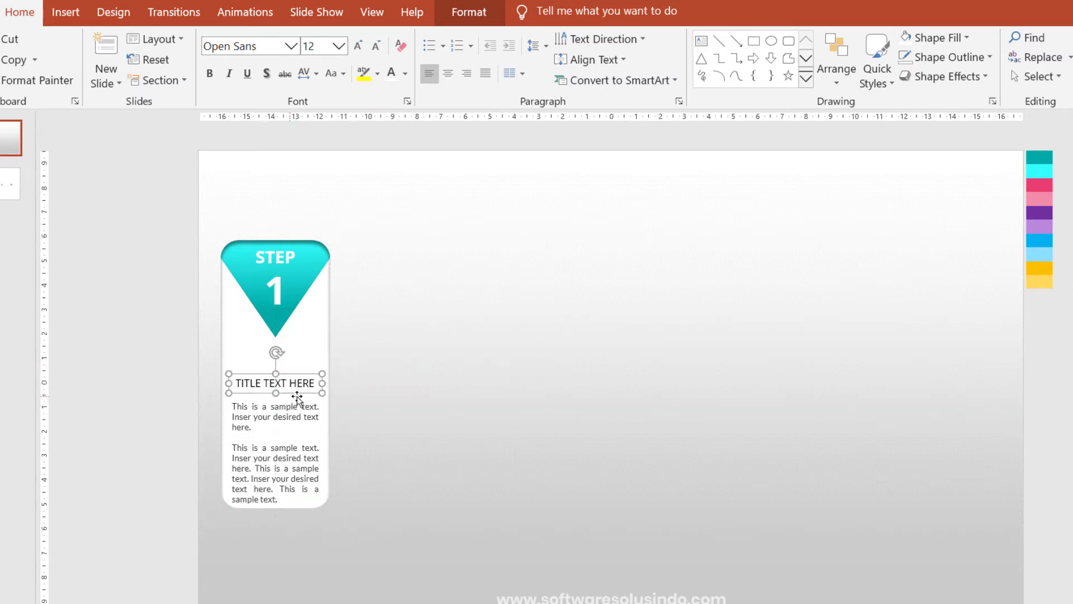
click(209, 73)
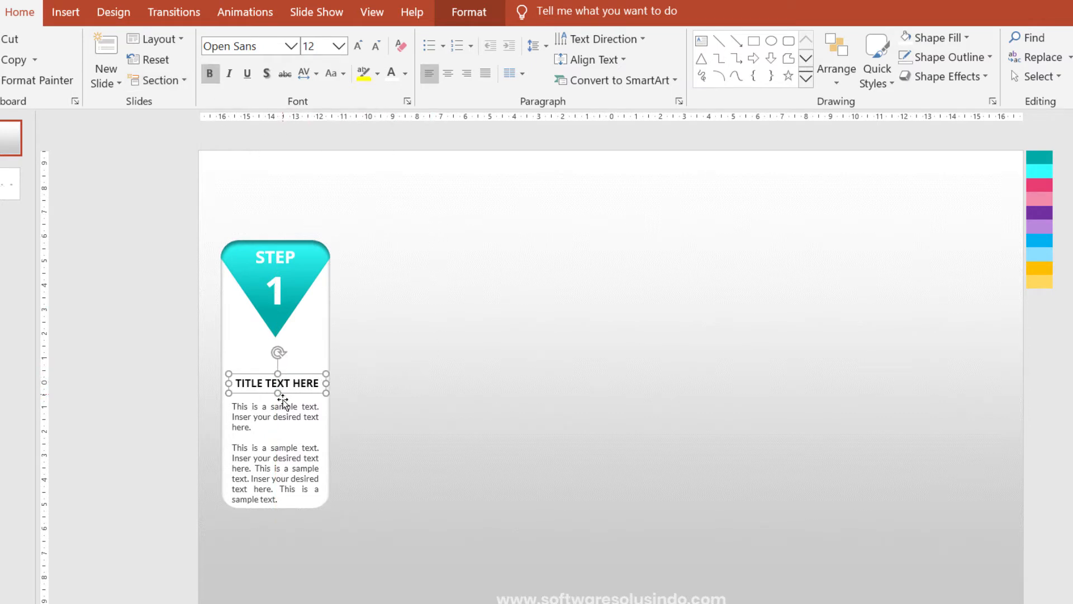
drag(288, 393, 286, 393)
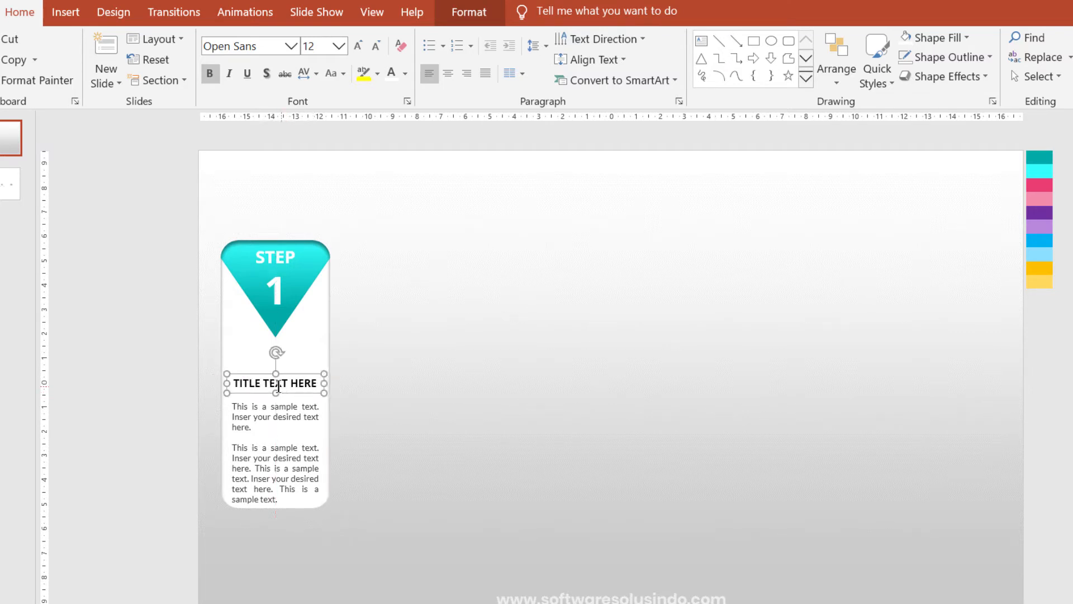
click(430, 341)
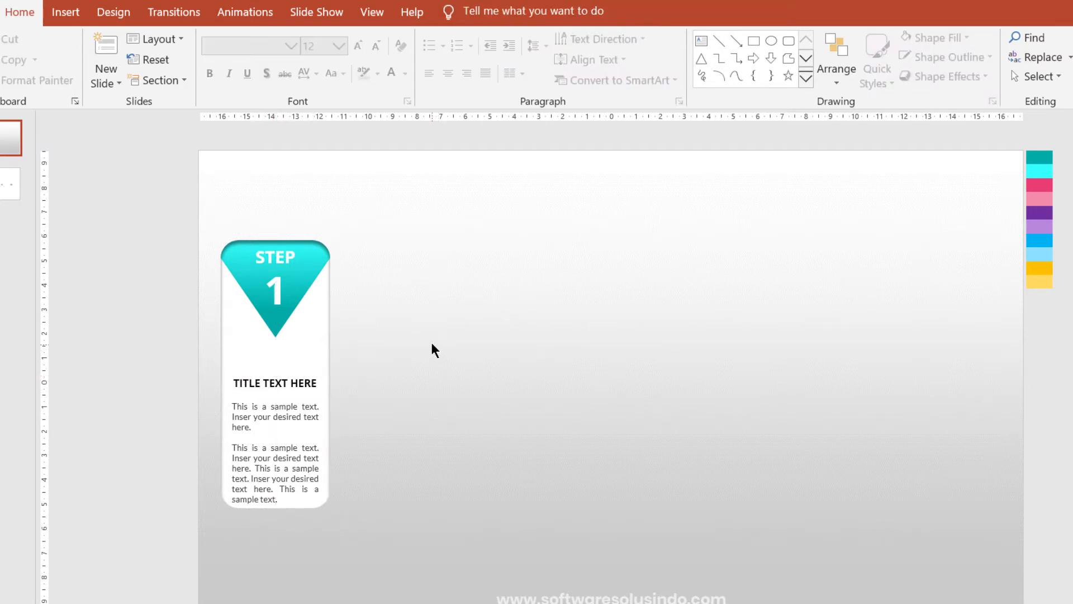
click(291, 391)
click(411, 366)
- Duplicate the complete STEP 1 card across the slide to form a row of five evenly spaced cards
drag(177, 210, 380, 556)
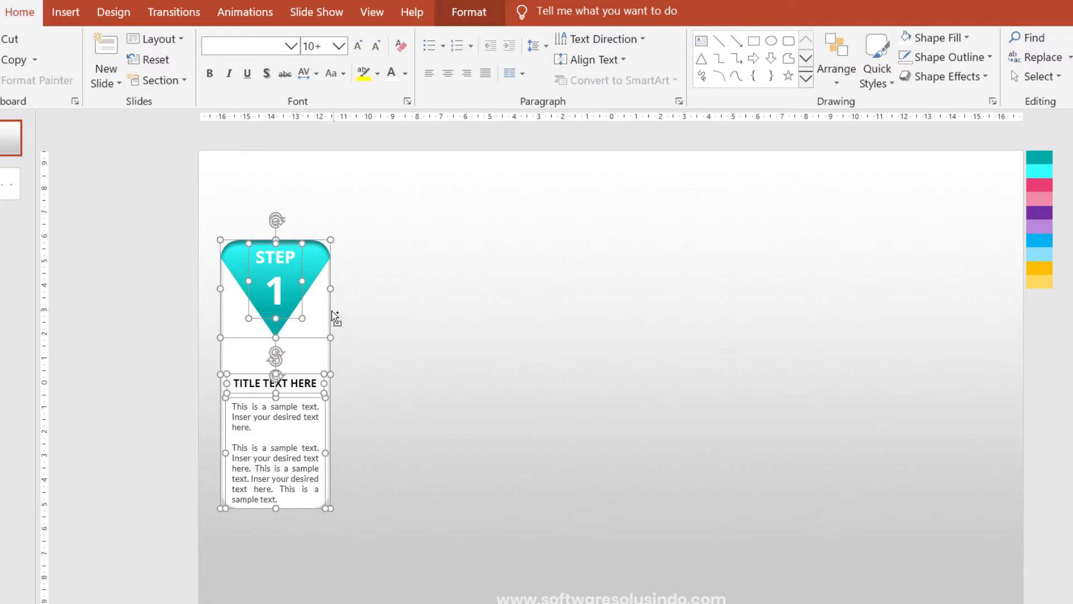
drag(321, 313, 454, 332)
drag(595, 352, 864, 384)
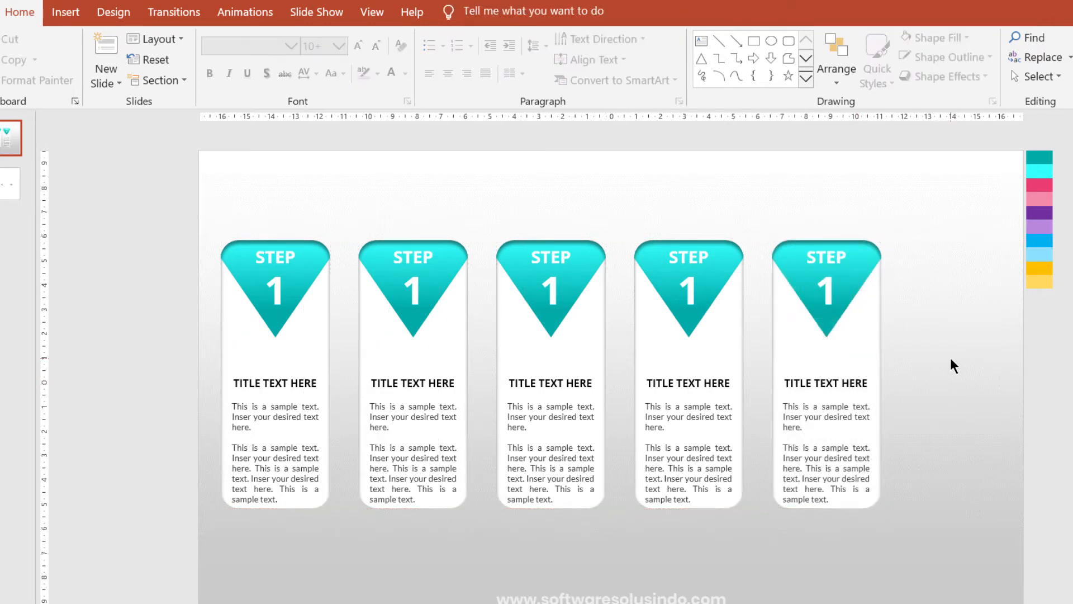